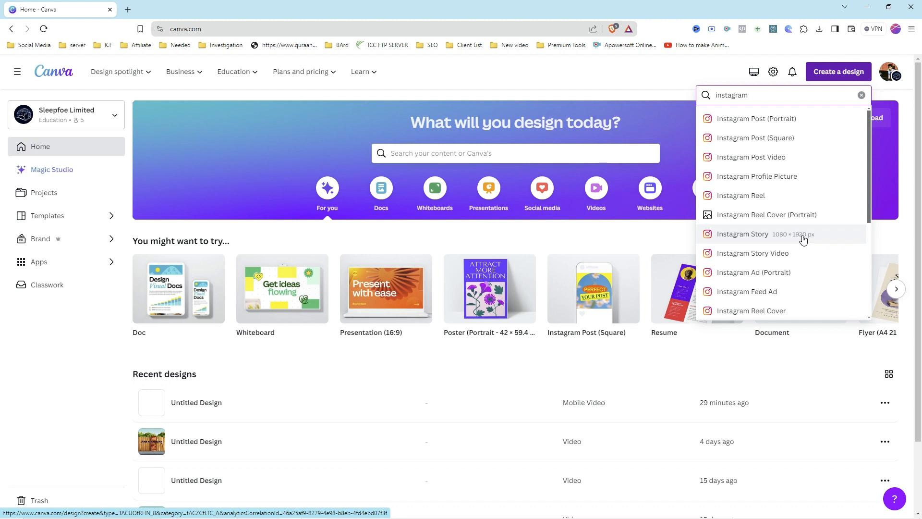
Step: Create a new Instagram Story design (1080 × 1920 px) and browse the story templates
left_click(780, 236)
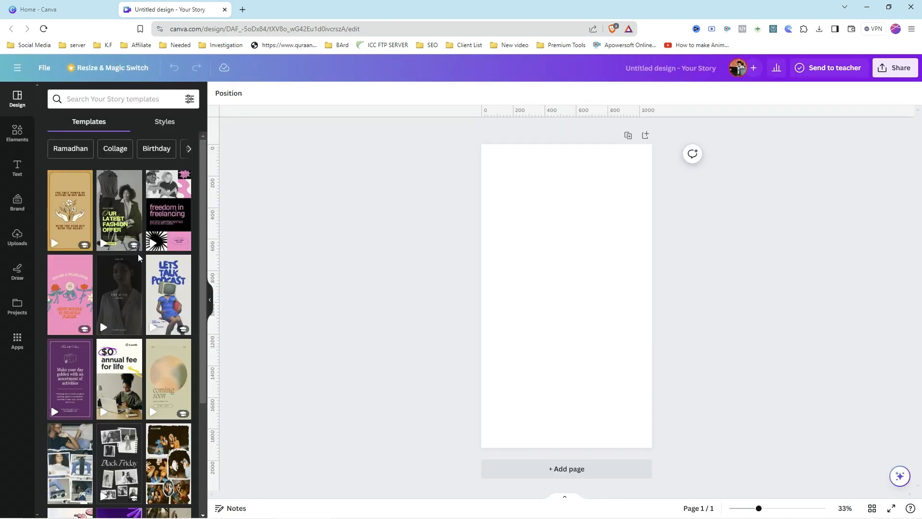
scroll(140, 261, "down", 3)
scroll(144, 281, "up", 3)
scroll(143, 280, "up", 1)
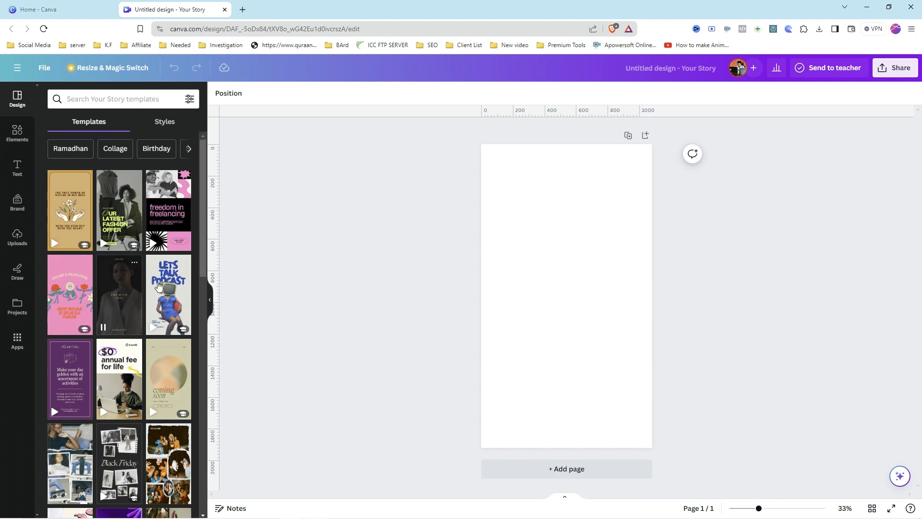
scroll(149, 286, "down", 4)
scroll(162, 292, "up", 4)
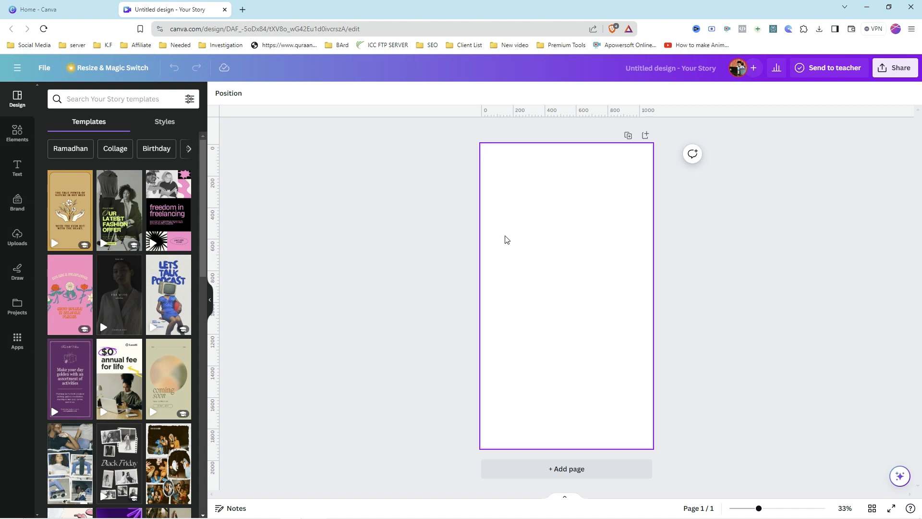
Step: Search Google Images for feastables in a new browser tab
left_click(242, 10)
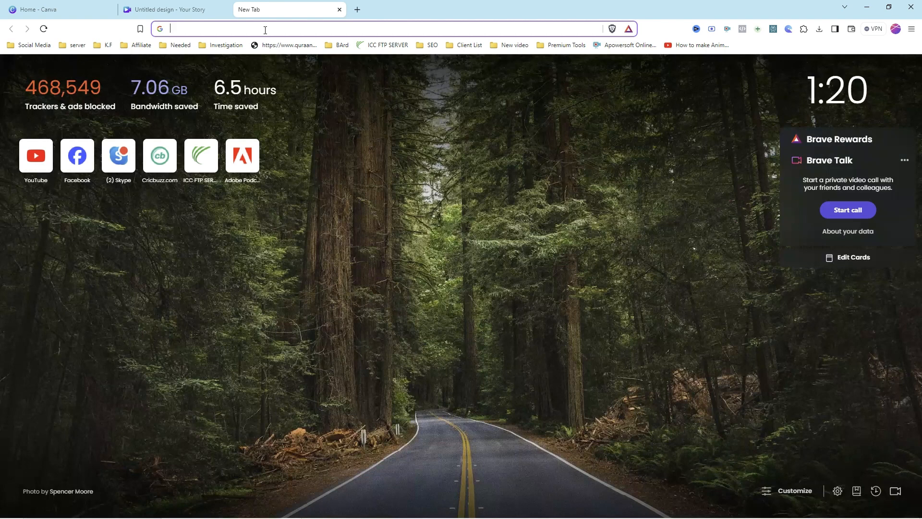
left_click(265, 30)
left_click(201, 91)
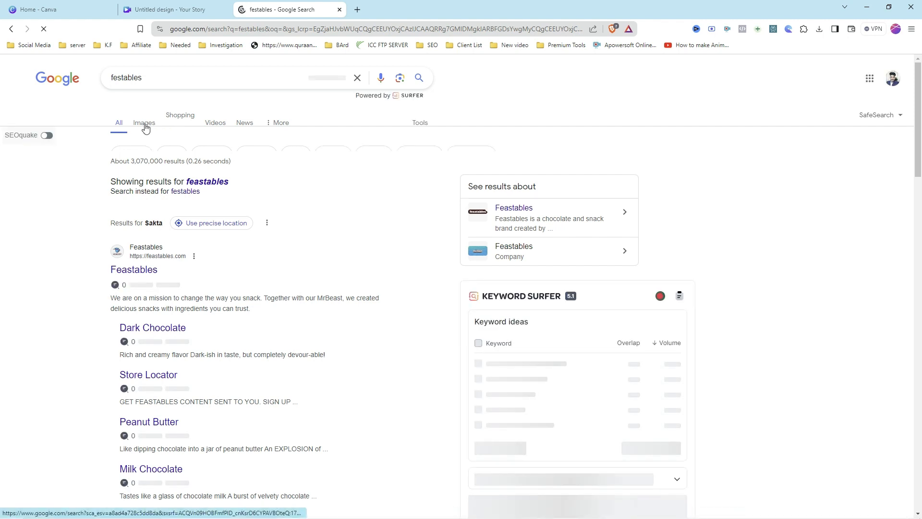
left_click(146, 124)
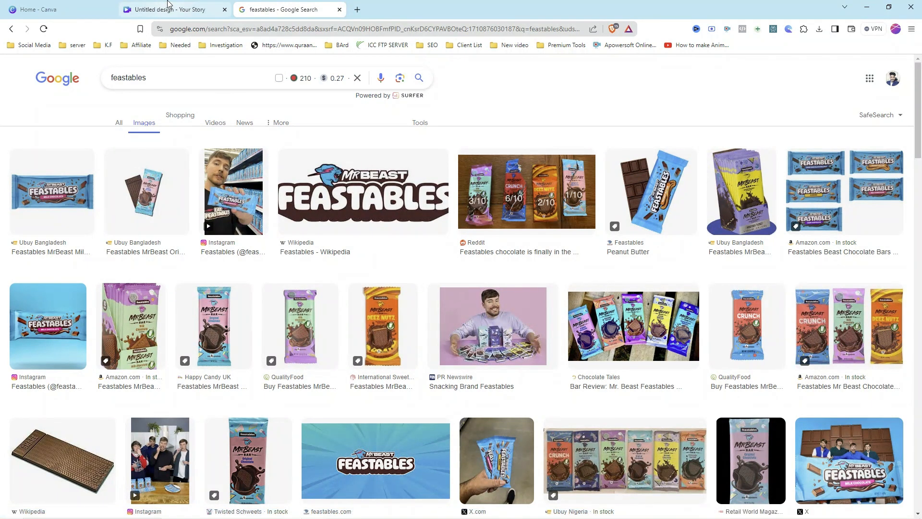
Step: Return to the design and add the uploaded chocolate bar image to the page
left_click(168, 10)
left_click(17, 237)
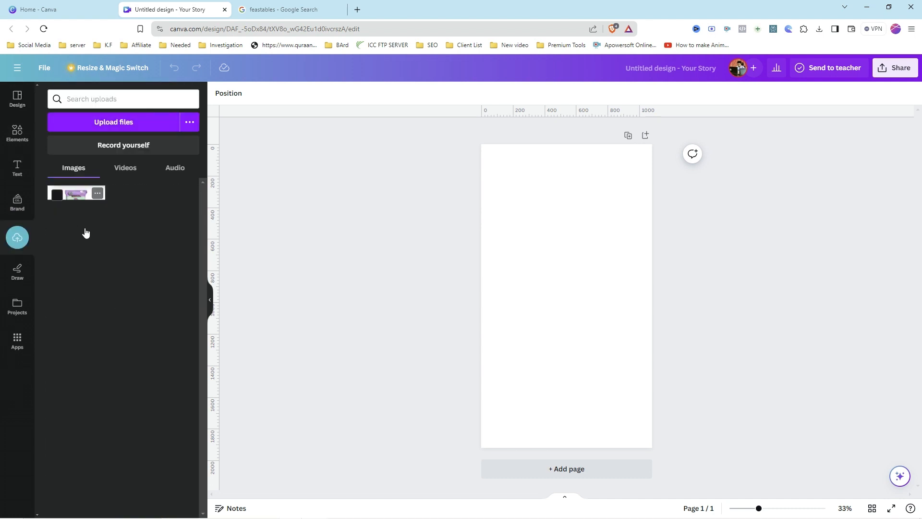
left_click(85, 232)
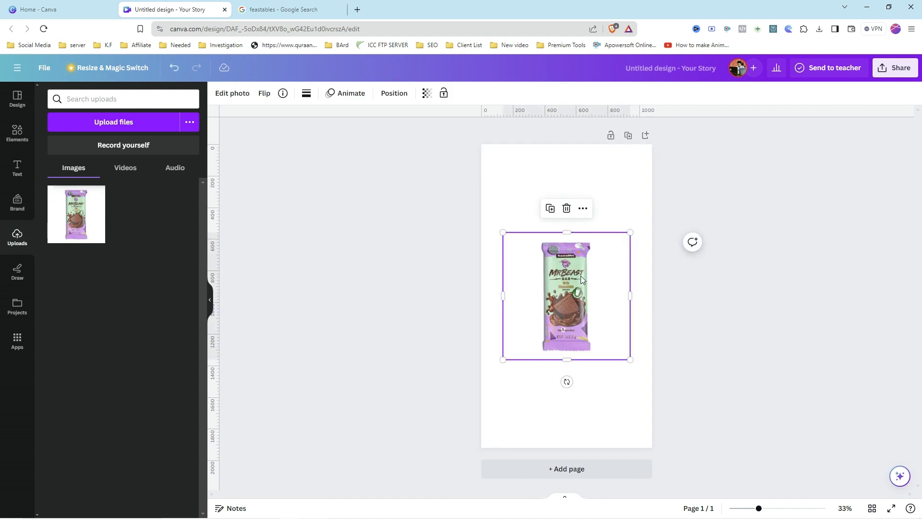
Step: Enlarge the chocolate bar image and center it on the page
left_click_drag(581, 275, 576, 276)
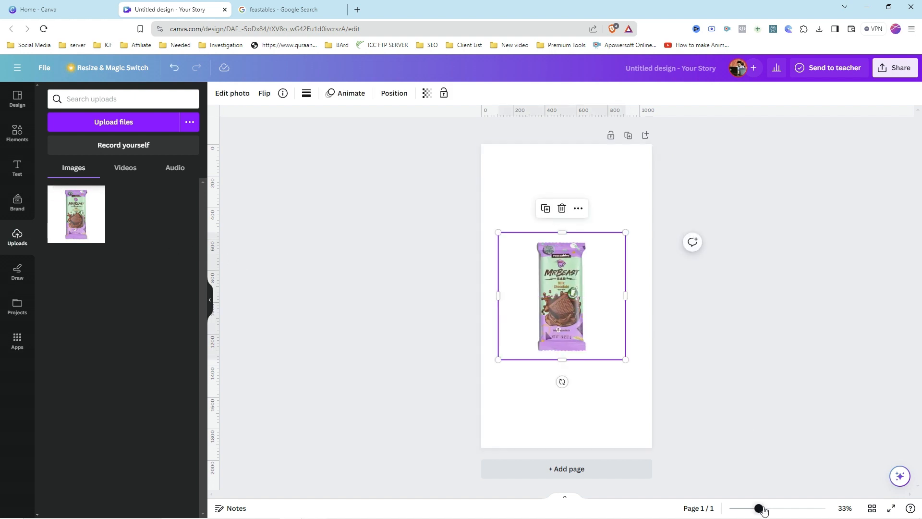
left_click_drag(759, 508, 769, 508)
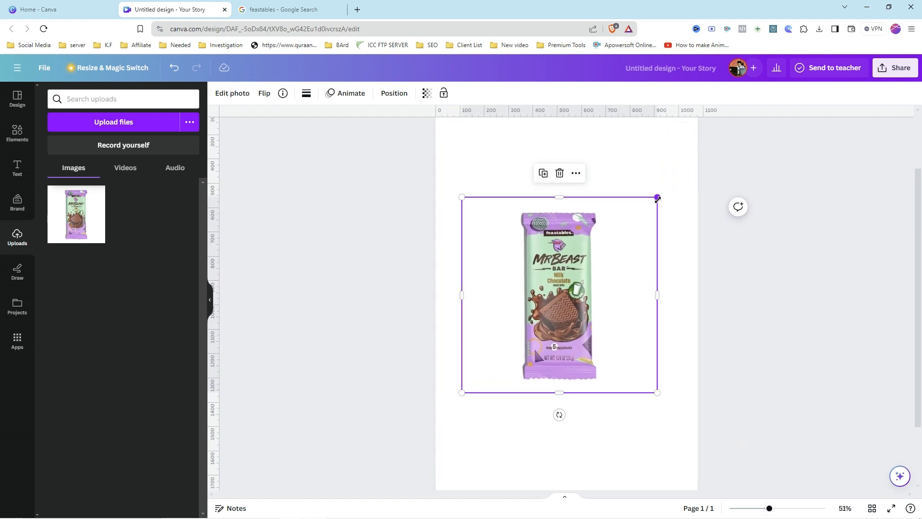
left_click_drag(657, 197, 681, 172)
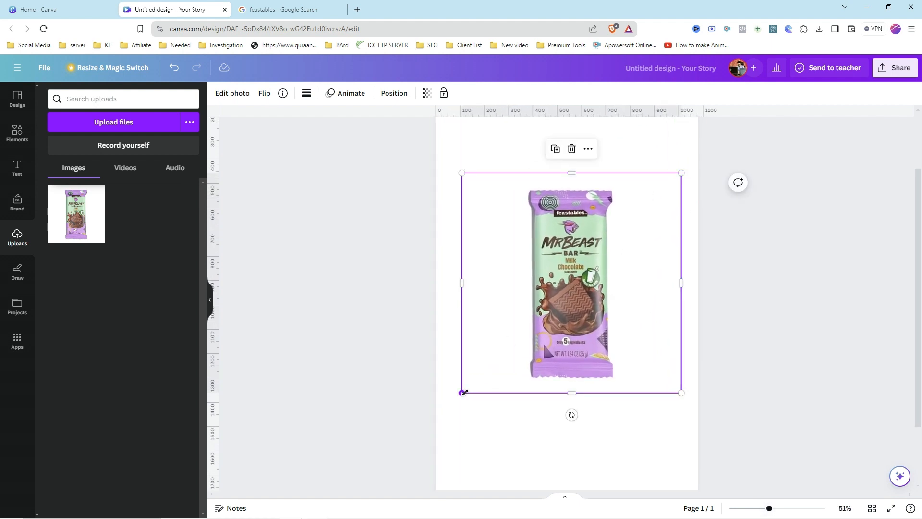
left_click_drag(461, 392, 438, 436)
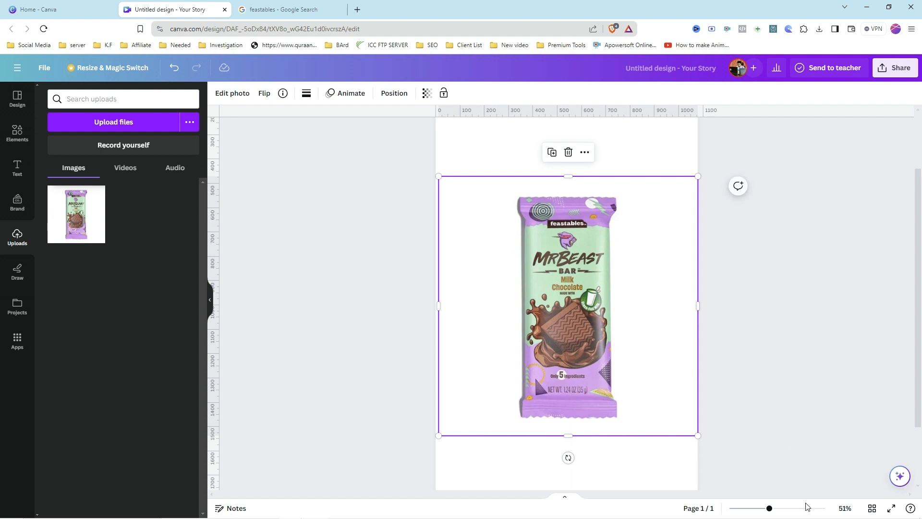
left_click_drag(769, 508, 760, 508)
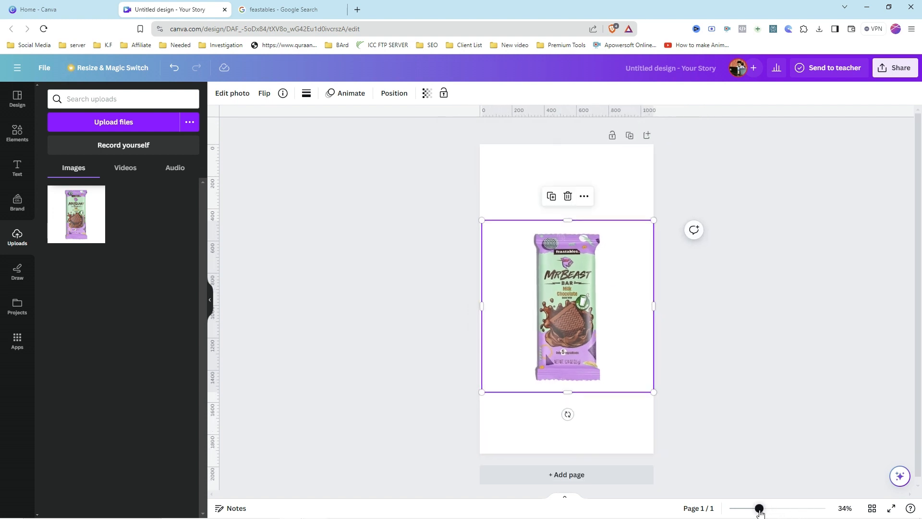
left_click_drag(588, 350, 584, 337)
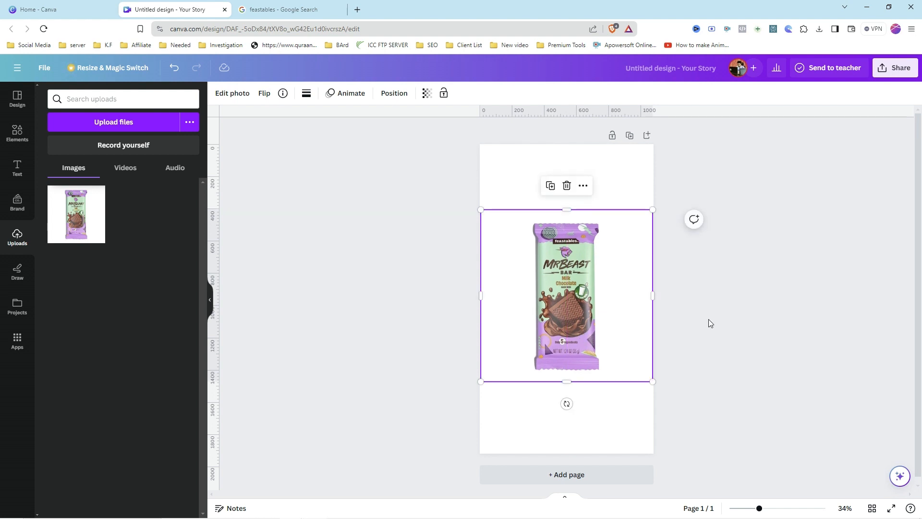
Step: Fill the page background with solid purple
left_click(708, 319)
left_click(531, 332)
left_click(515, 161)
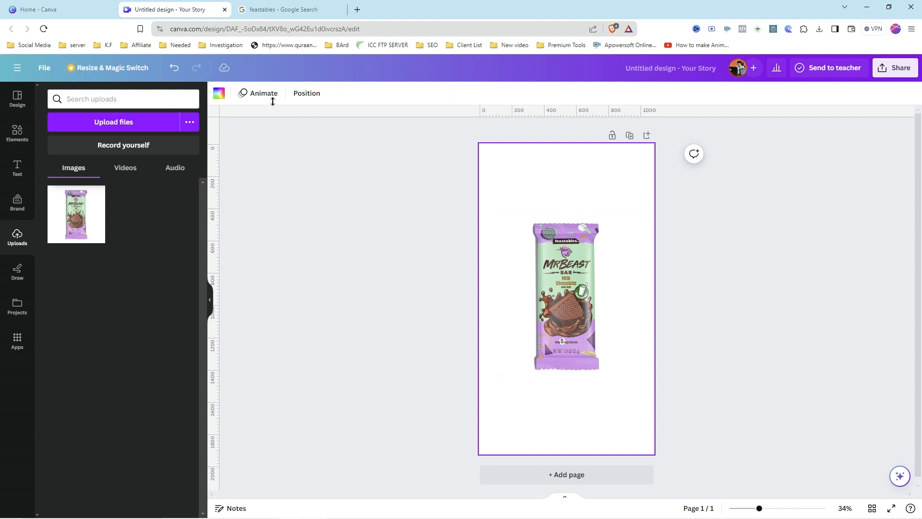
left_click(218, 92)
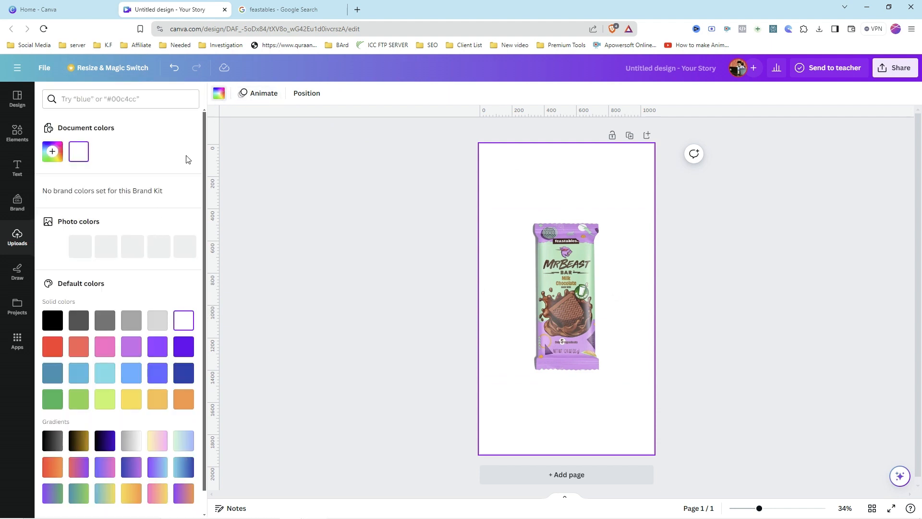
left_click(187, 346)
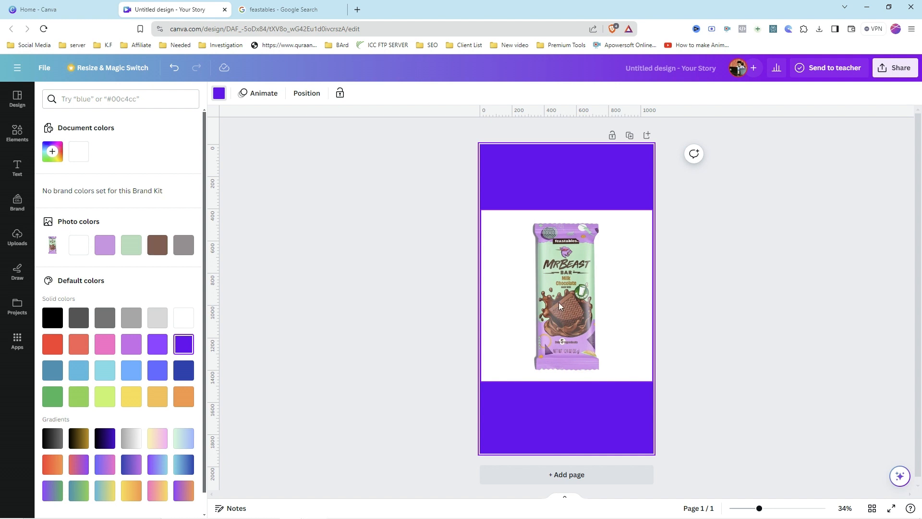
Step: Remove the chocolate bar image's background with BG Remover
left_click(576, 305)
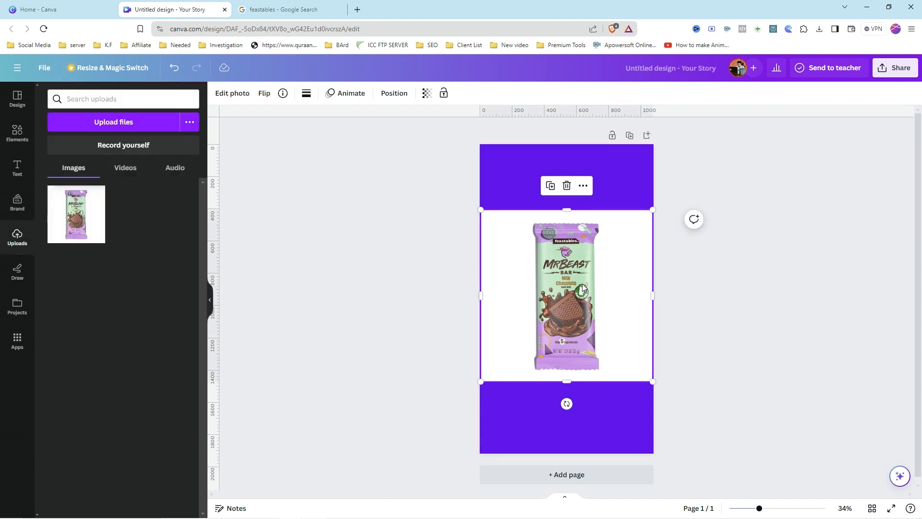
left_click(241, 98)
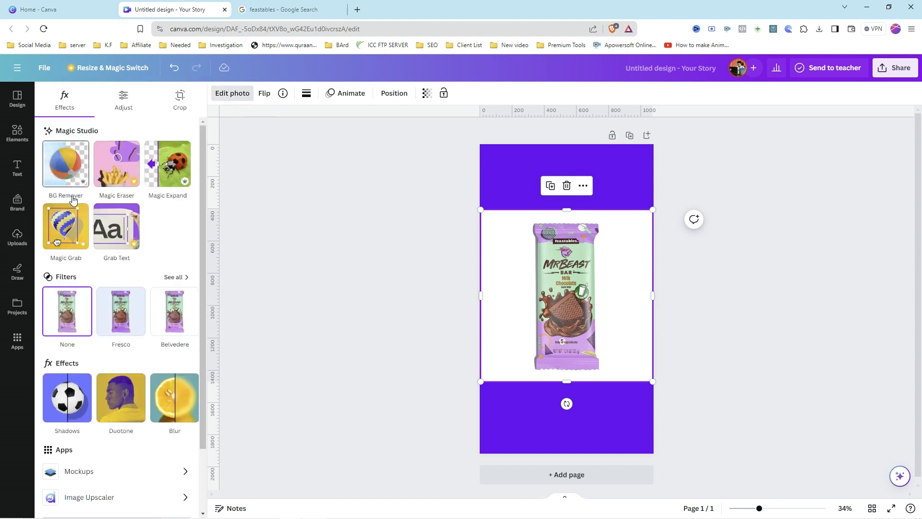
left_click(74, 173)
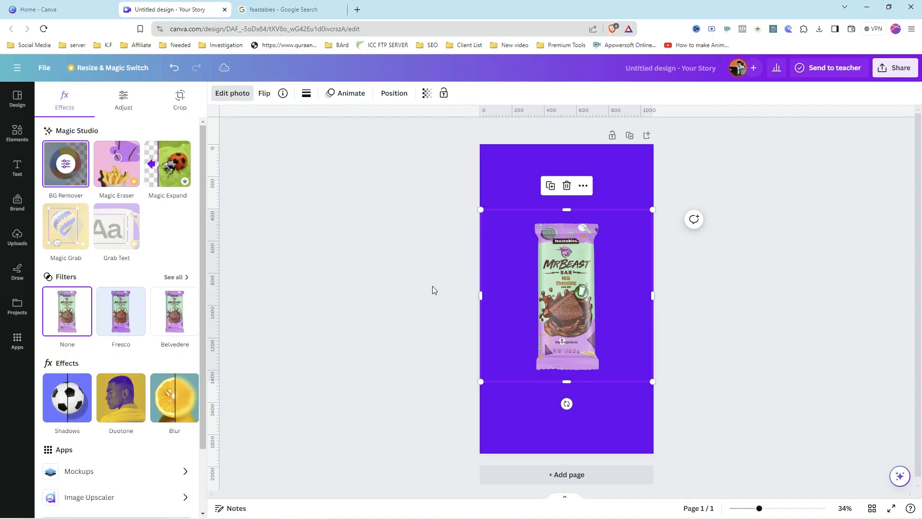
Step: Clear the page's purple background color
left_click(522, 163)
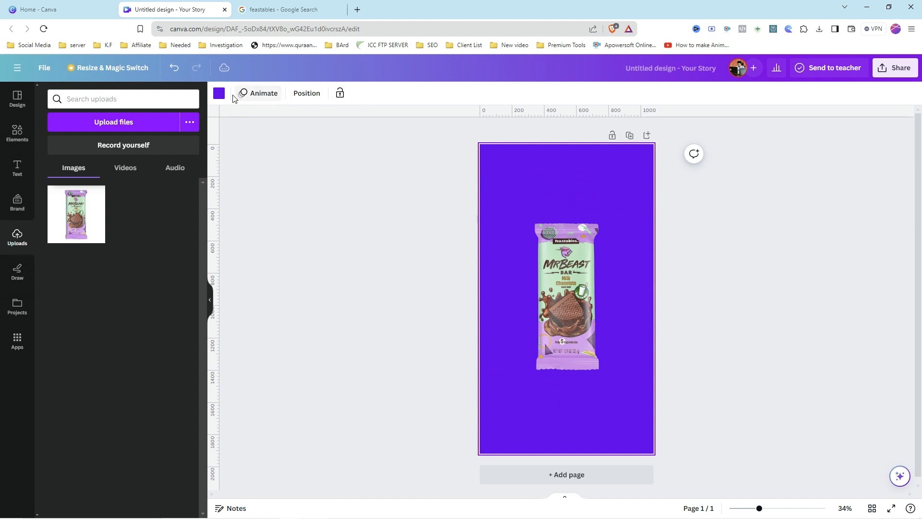
key("Delete")
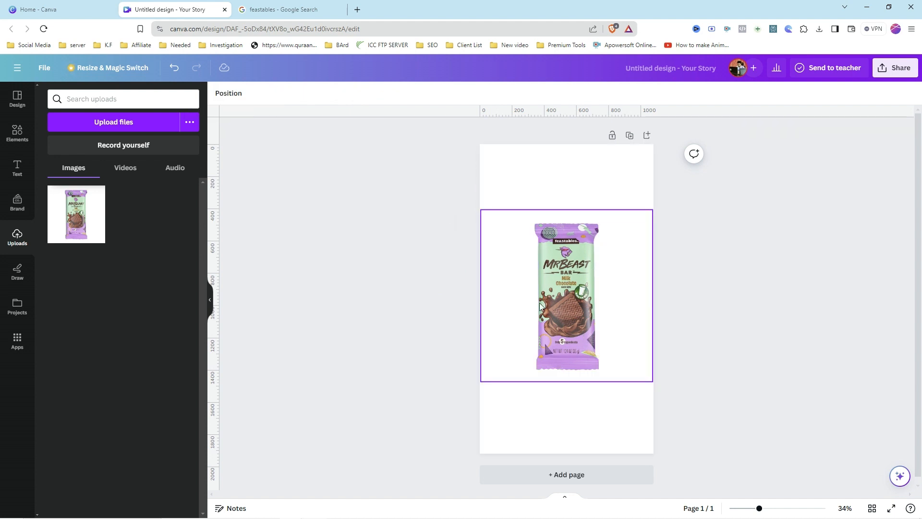
Step: Trim the image frame's left and right sides close to the chocolate bar
left_click(653, 293)
left_click_drag(652, 293, 602, 296)
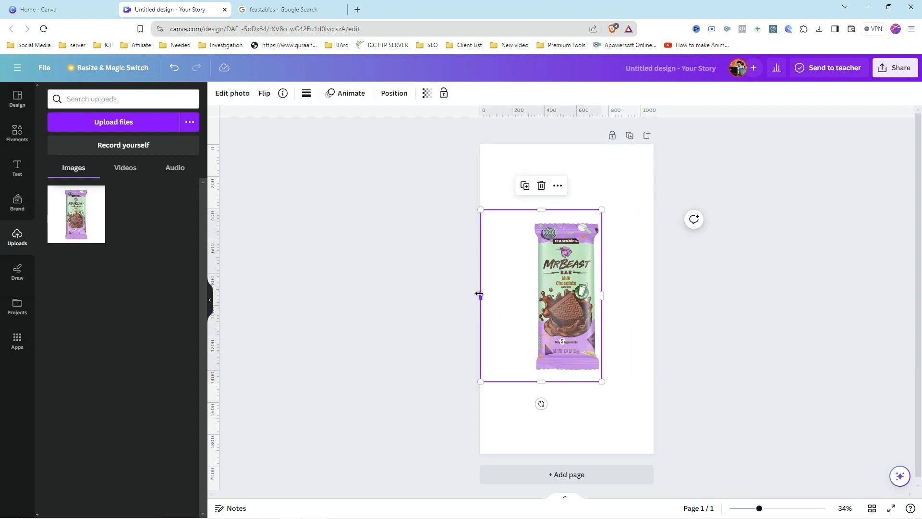
left_click_drag(480, 293, 532, 295)
left_click(512, 264)
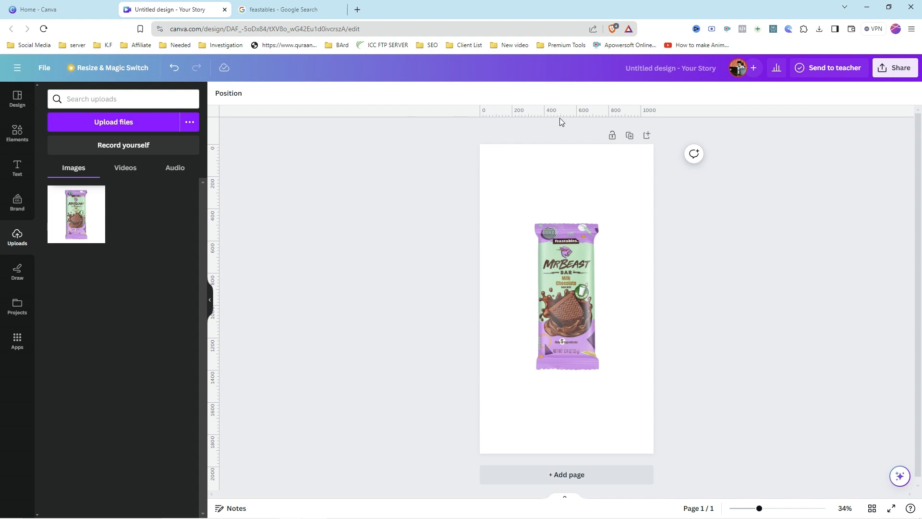
Step: Toggle Show rulers and guides in the file settings
left_click(44, 69)
mouse_move(137, 200)
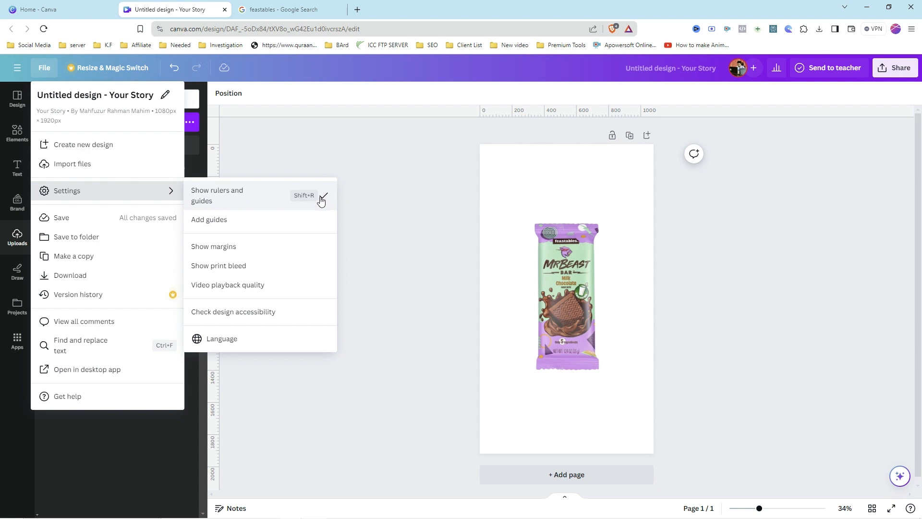
left_click(398, 192)
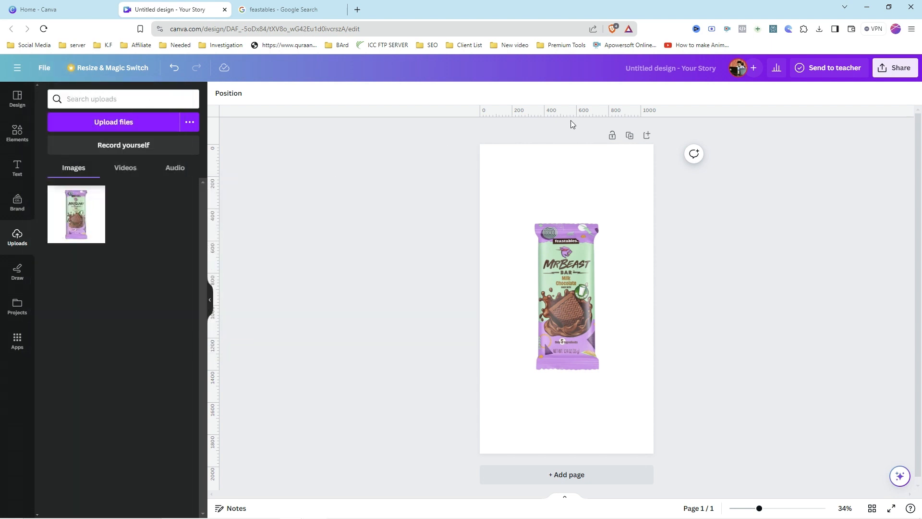
Step: Add a horizontal and a vertical guide through the centre of the page
left_click_drag(562, 118, 575, 298)
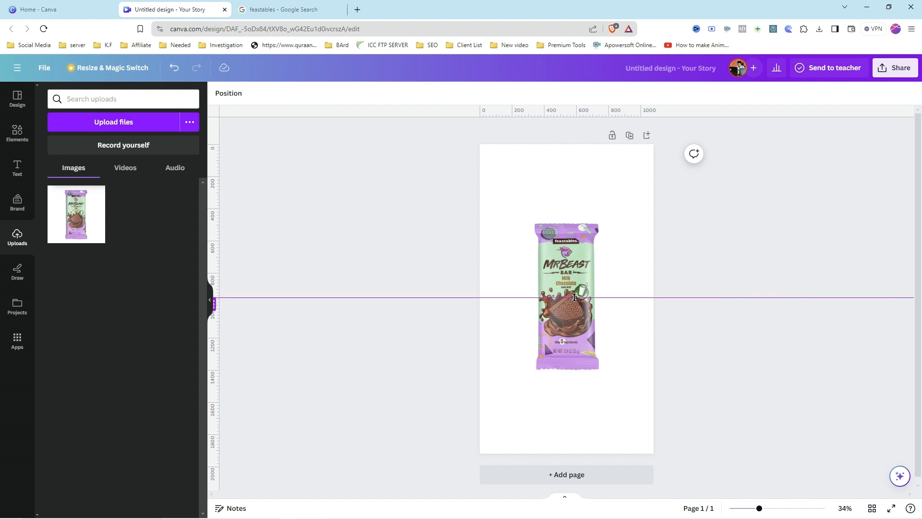
left_click_drag(575, 297, 574, 297)
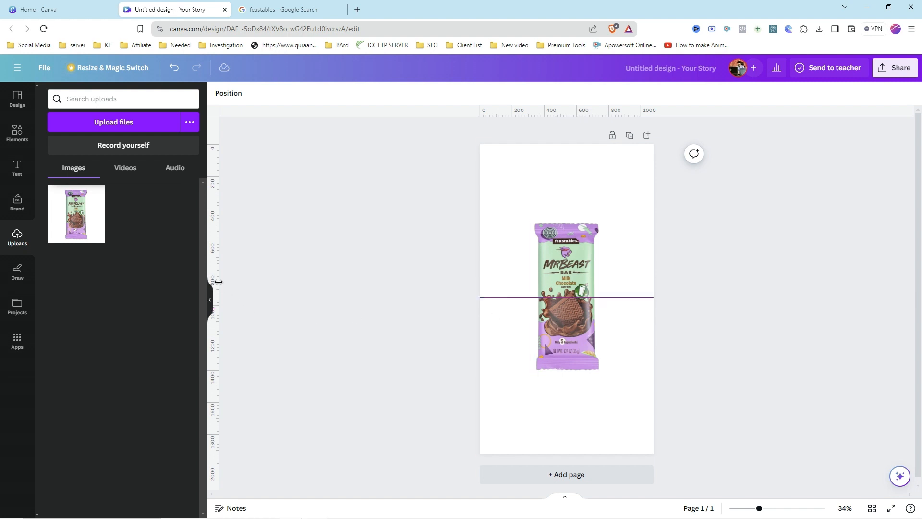
left_click_drag(214, 280, 566, 282)
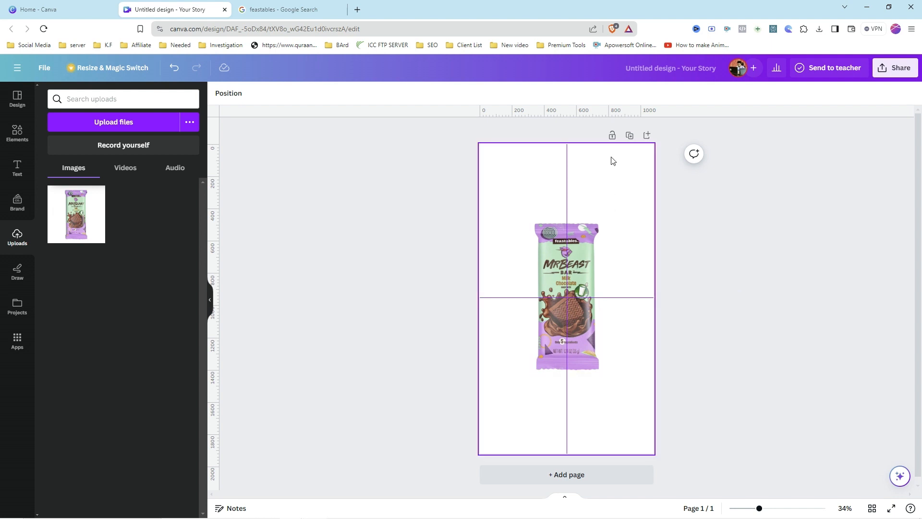
Step: Duplicate the page
left_click(630, 136)
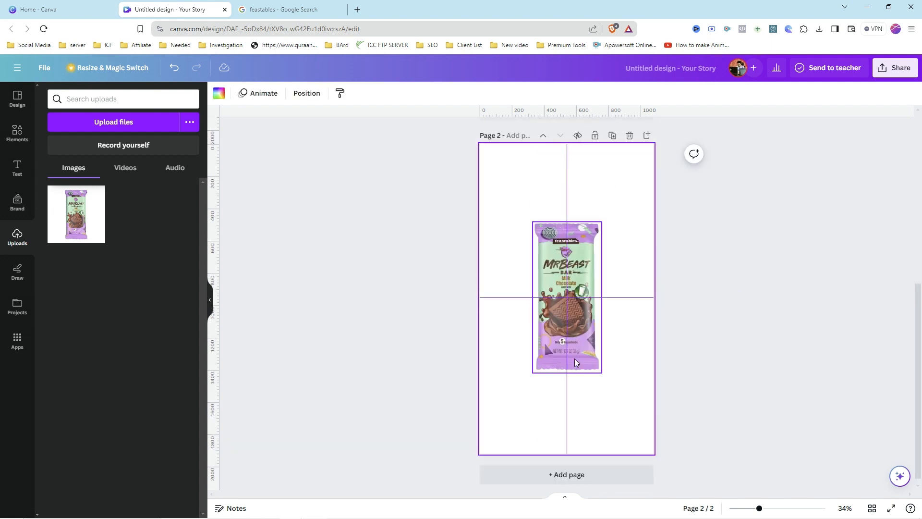
scroll(580, 357, "up", 1)
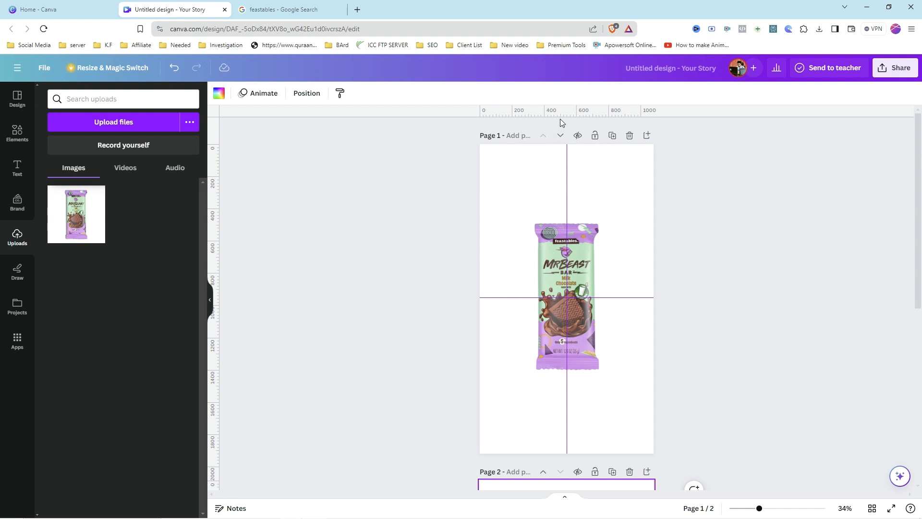
Step: Add guides along the top, bottom, left and right edges of the chocolate bar on page 1
left_click_drag(559, 144, 568, 219)
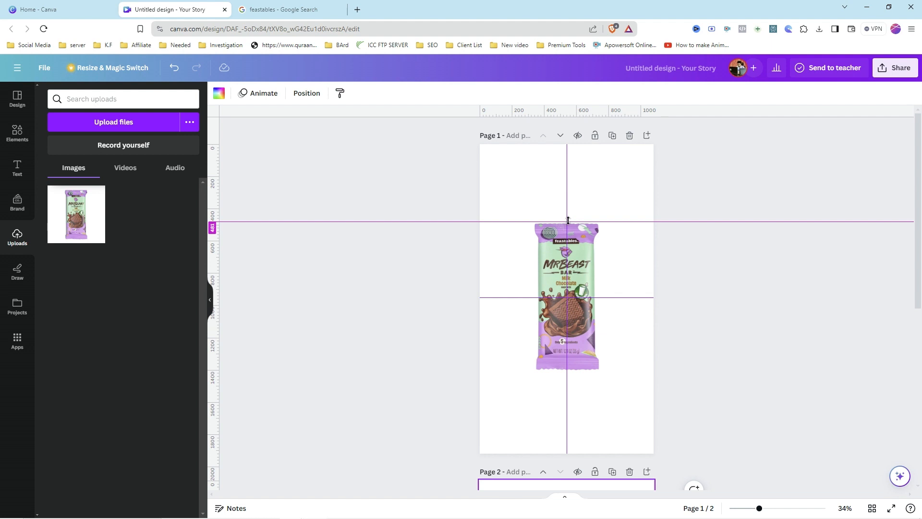
left_click_drag(568, 220, 568, 220)
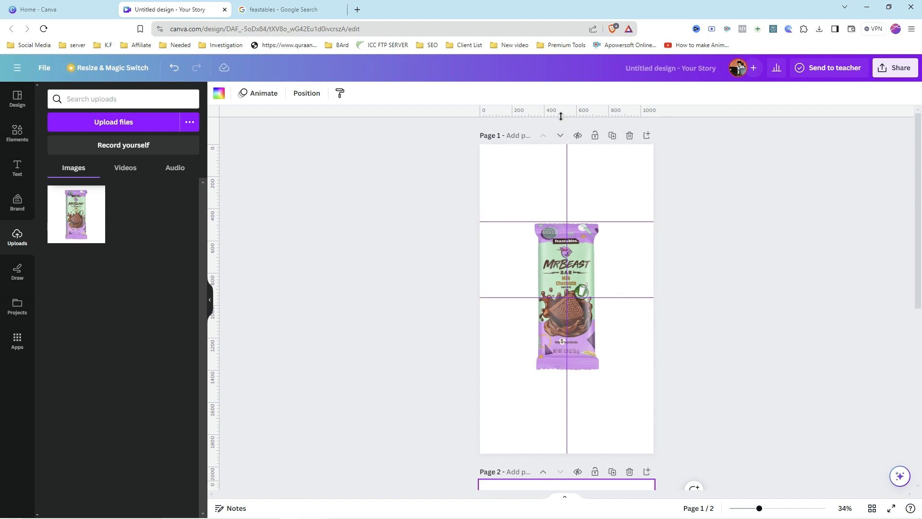
left_click_drag(561, 117, 564, 366)
left_click_drag(219, 234, 530, 260)
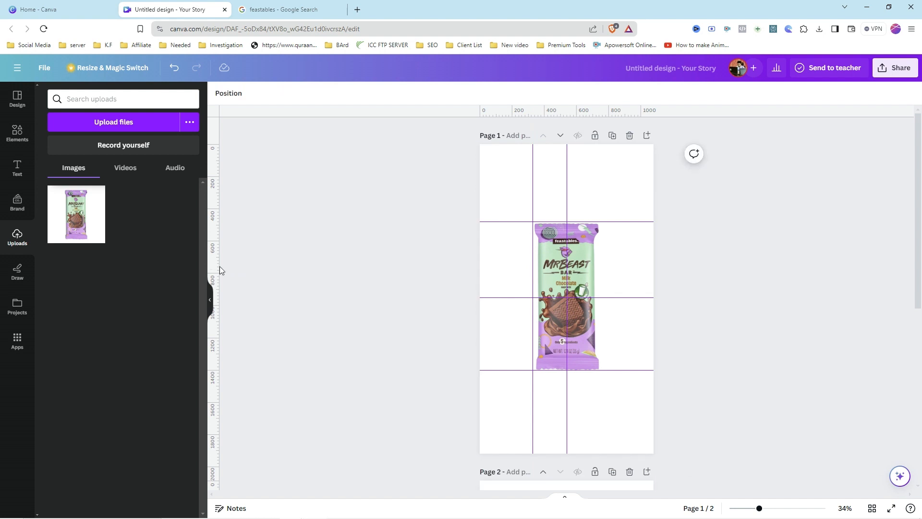
left_click_drag(219, 265, 599, 263)
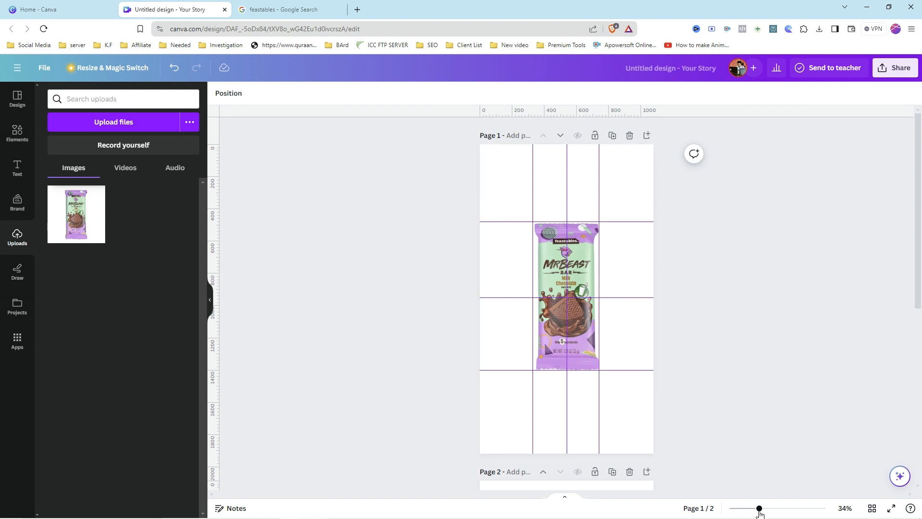
mouse_move(759, 508)
left_mouse_down()
mouse_move(794, 508)
mouse_move(757, 508)
mouse_move(774, 508)
left_mouse_up()
scroll(781, 377, "up", 2)
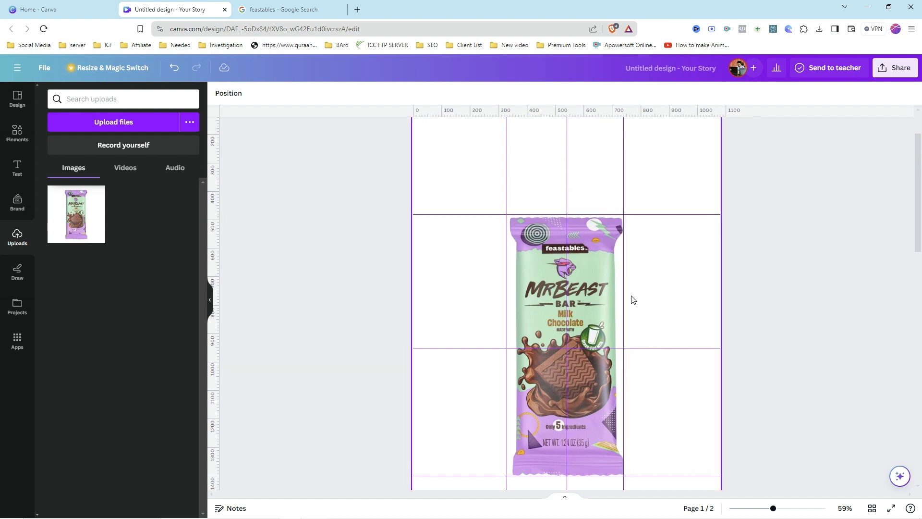
Step: Delete the Feastables chocolate bar image from page 1
left_click(625, 319)
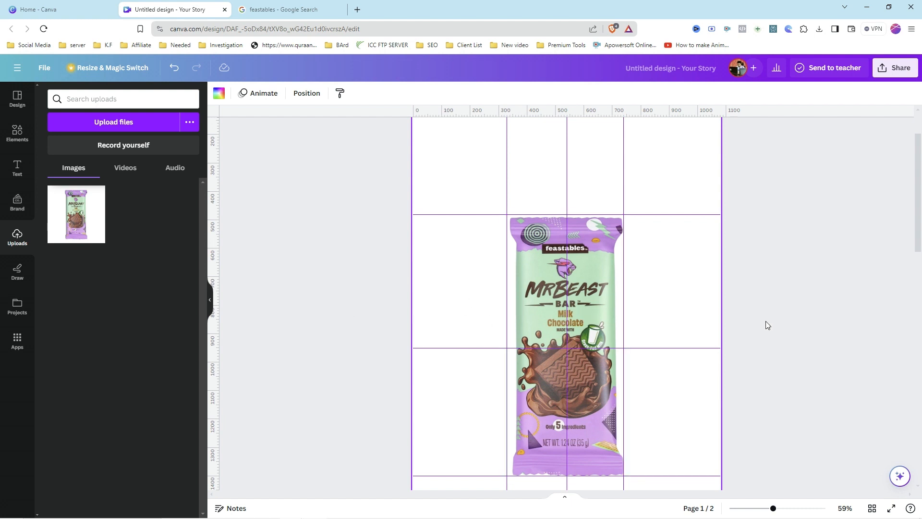
scroll(767, 325, "down", 2)
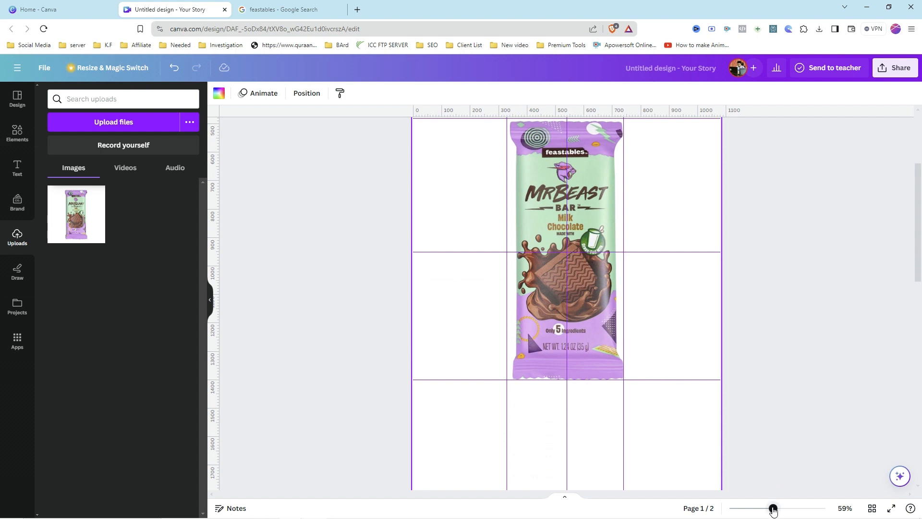
mouse_move(773, 508)
left_mouse_down()
mouse_move(754, 508)
mouse_move(761, 510)
left_mouse_up()
scroll(730, 379, "up", 2)
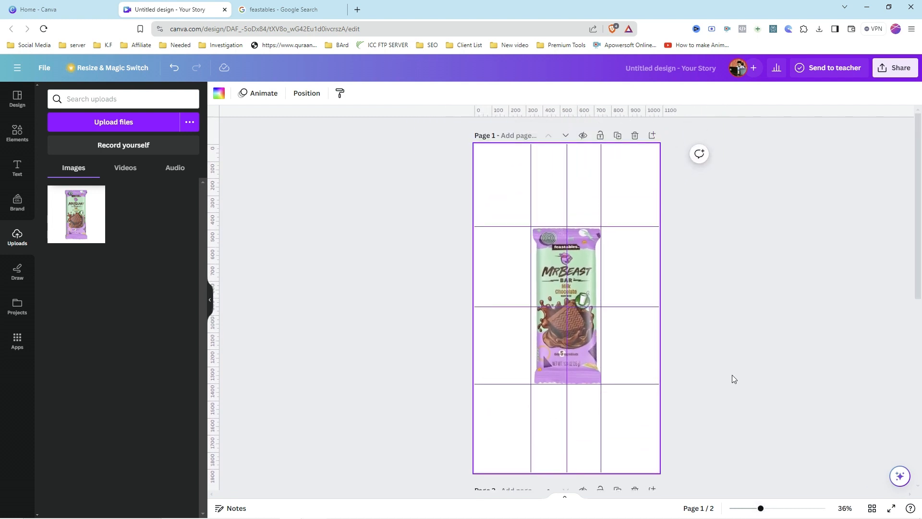
left_click(585, 349)
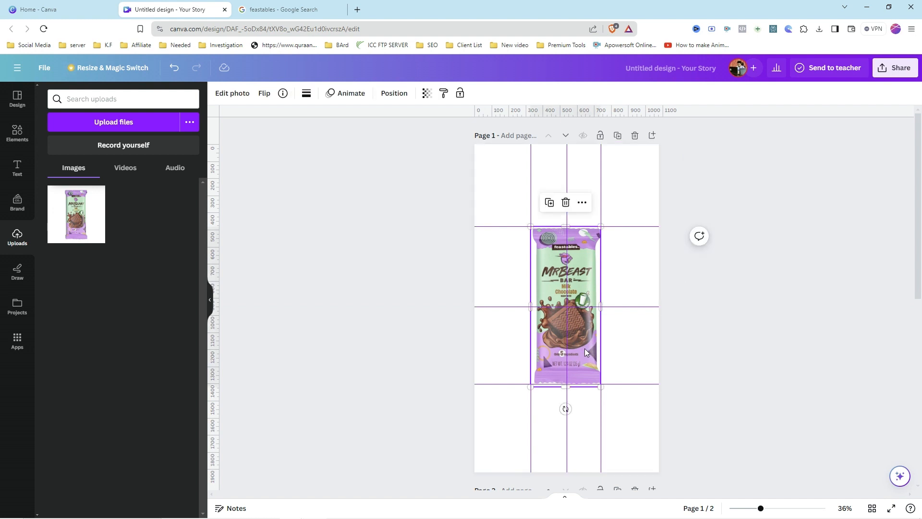
key("Delete")
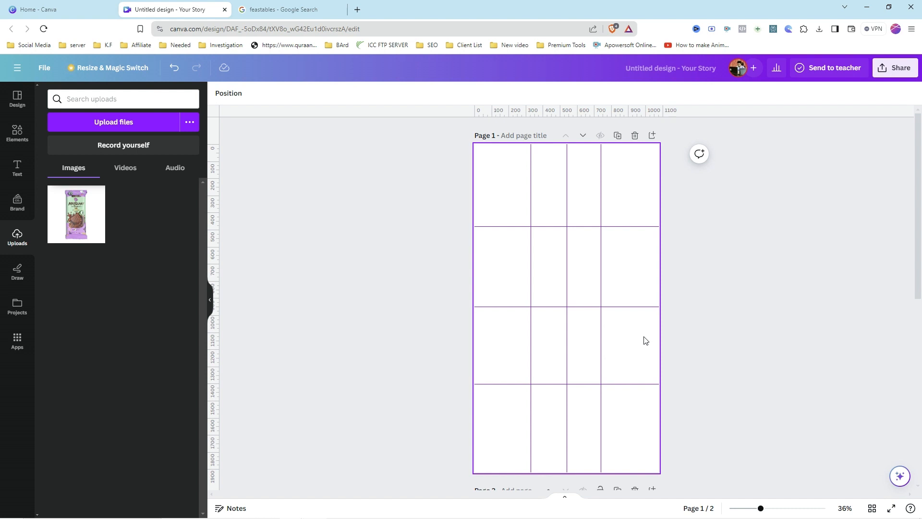
Step: Add a chocolate bar stock photo from an Elements search for chocolate and remove its background with BG Remover
left_click(700, 348)
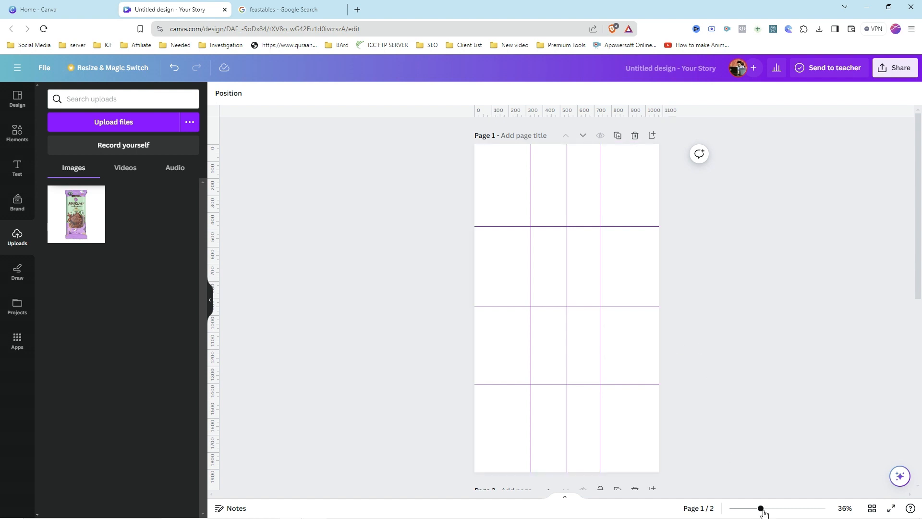
mouse_move(762, 510)
left_mouse_down()
mouse_move(752, 510)
mouse_move(760, 510)
left_mouse_up()
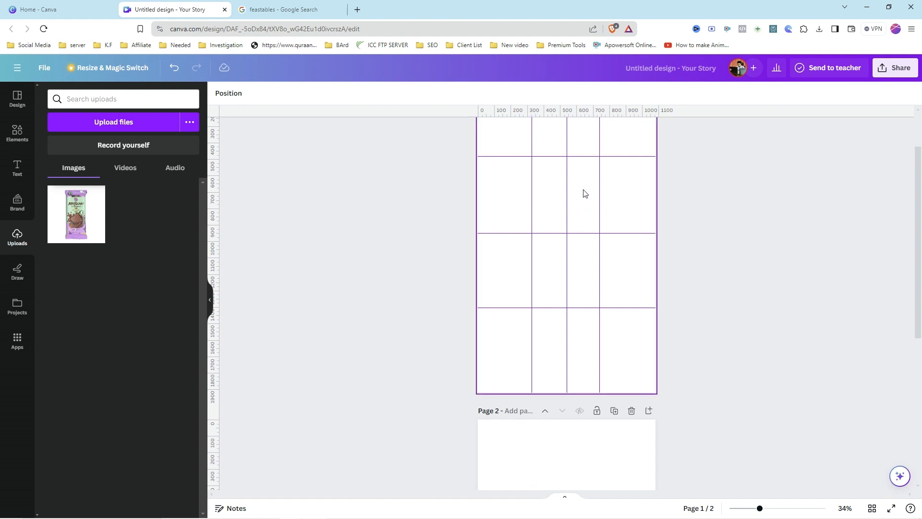
left_click(25, 139)
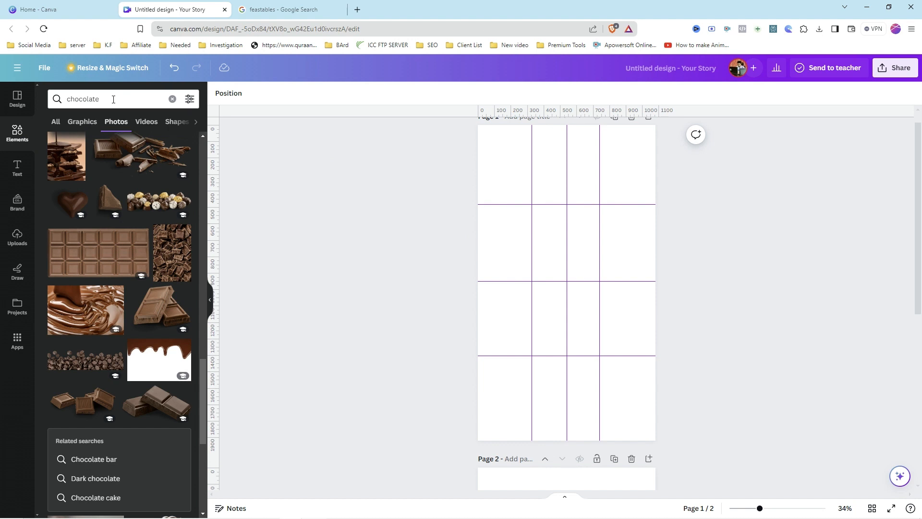
left_click(109, 252)
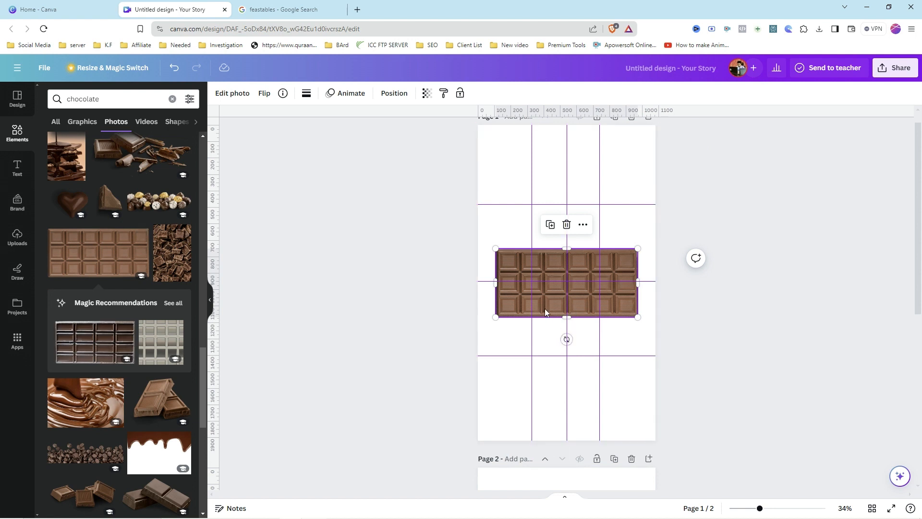
left_click(236, 94)
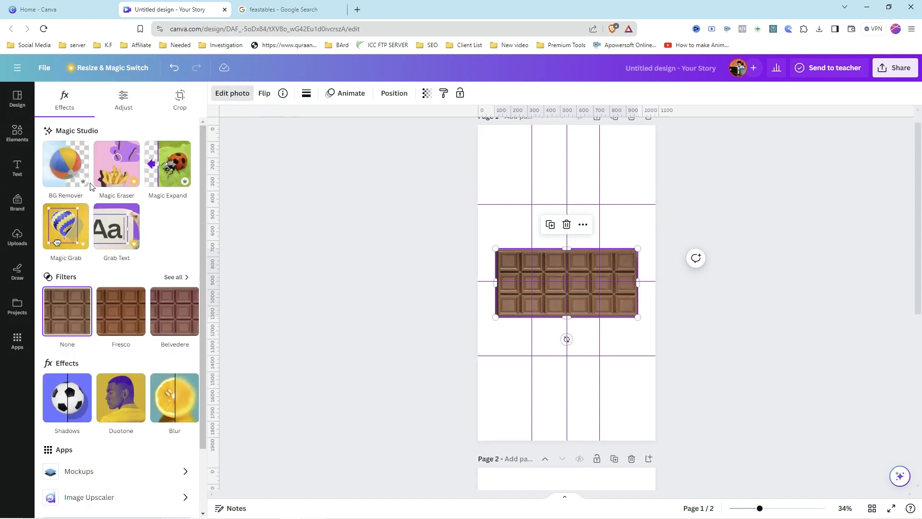
left_click(76, 174)
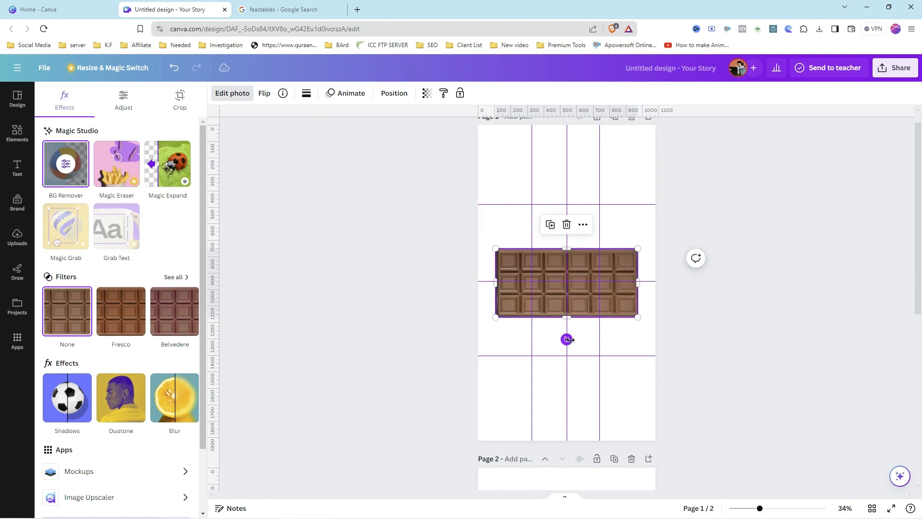
Step: Rotate the chocolate bar photo 90 degrees so it stands upright between the bar guides
left_click_drag(567, 340, 431, 286)
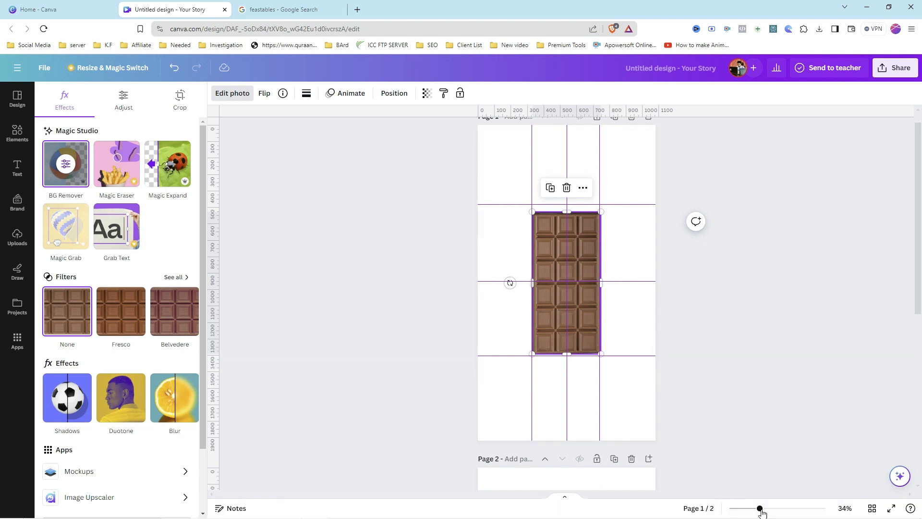
left_click_drag(762, 513, 773, 512)
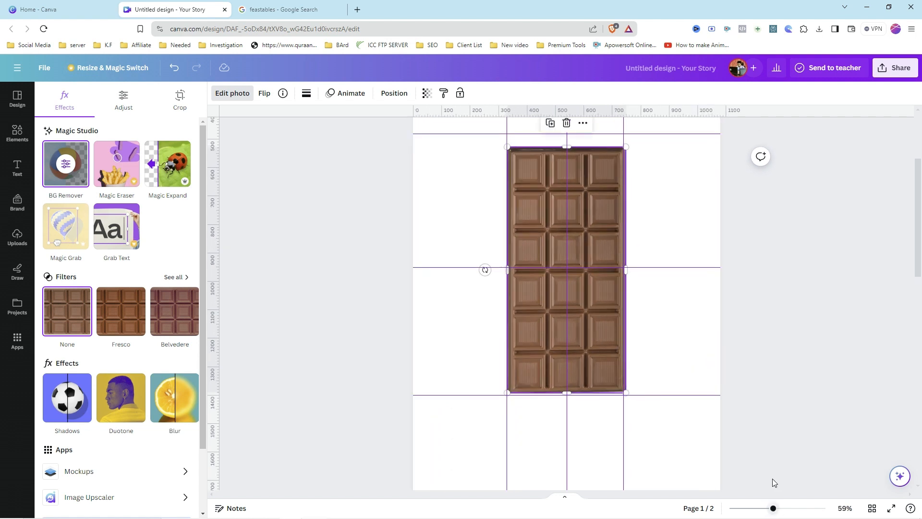
scroll(760, 442, "up", 1)
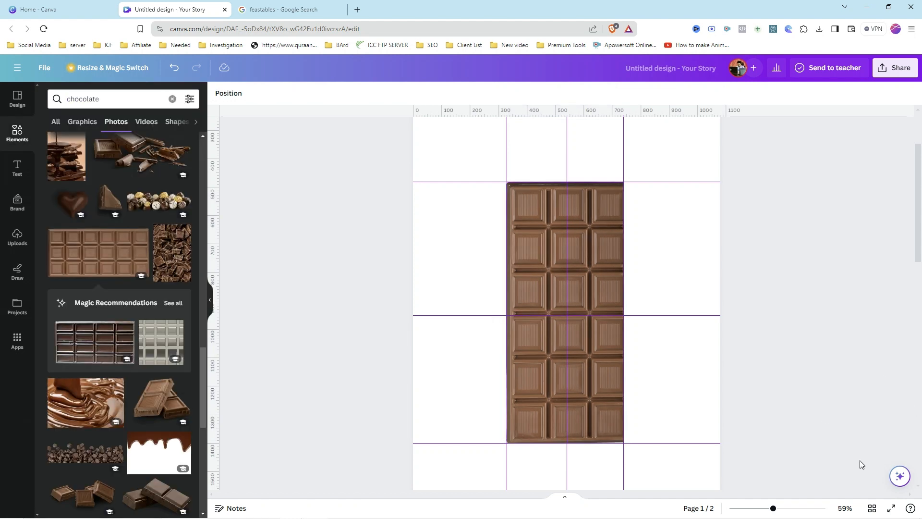
Step: Search Elements for nuts, add a mixed nuts photo and remove its background with BG Remover
left_click(117, 91)
type("nuts")
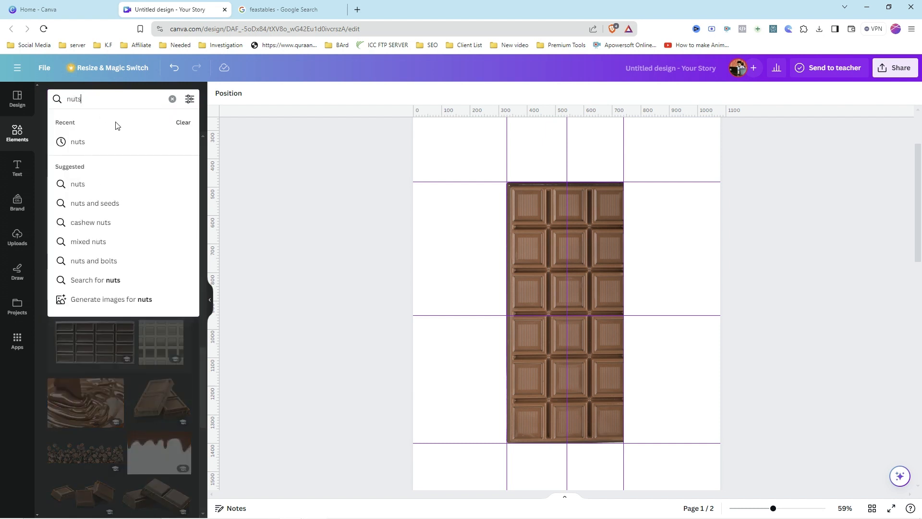
key("Return")
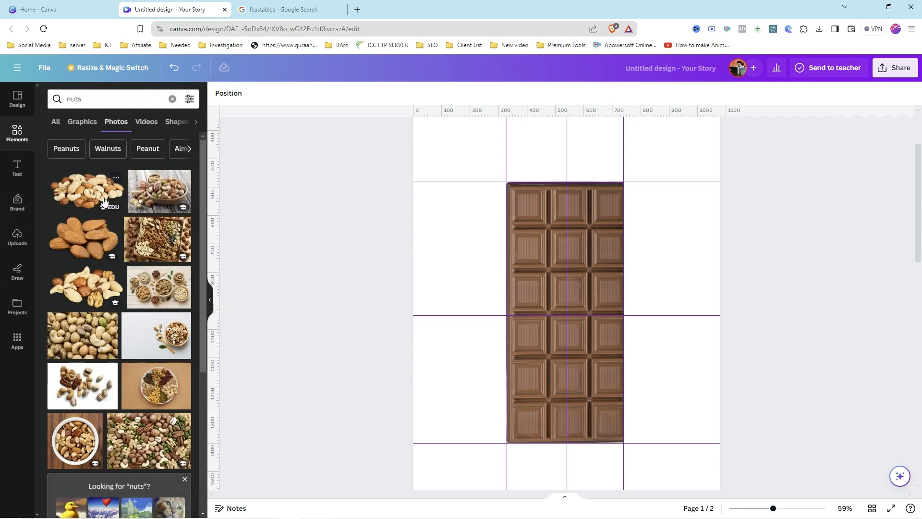
left_click(104, 201)
left_click(231, 96)
left_click(66, 163)
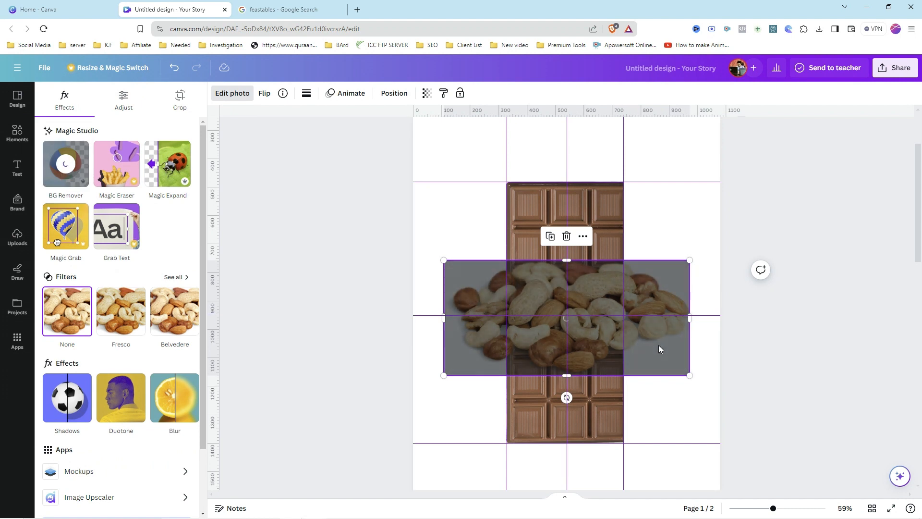
Step: Shrink the nuts image and place copies at the top, middle and bottom of the chocolate bar
left_click_drag(689, 375, 539, 308)
left_click_drag(496, 276, 587, 224)
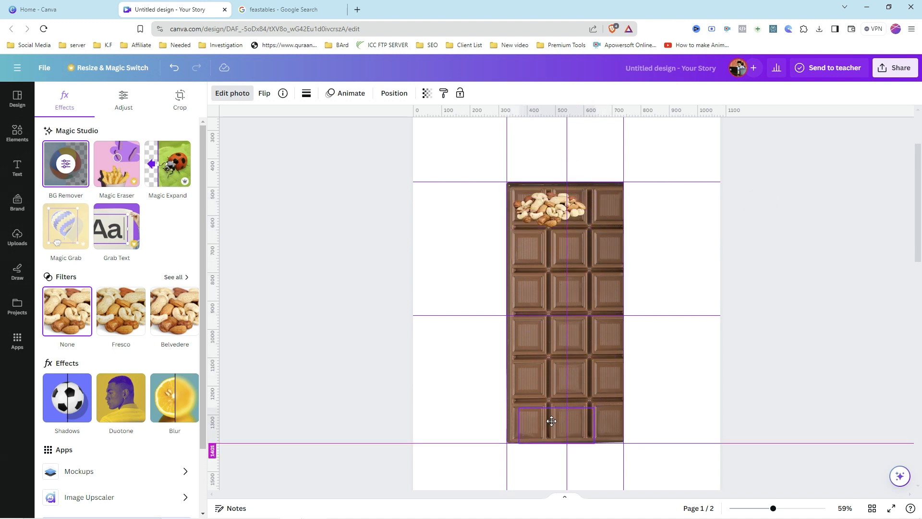
left_click(548, 417)
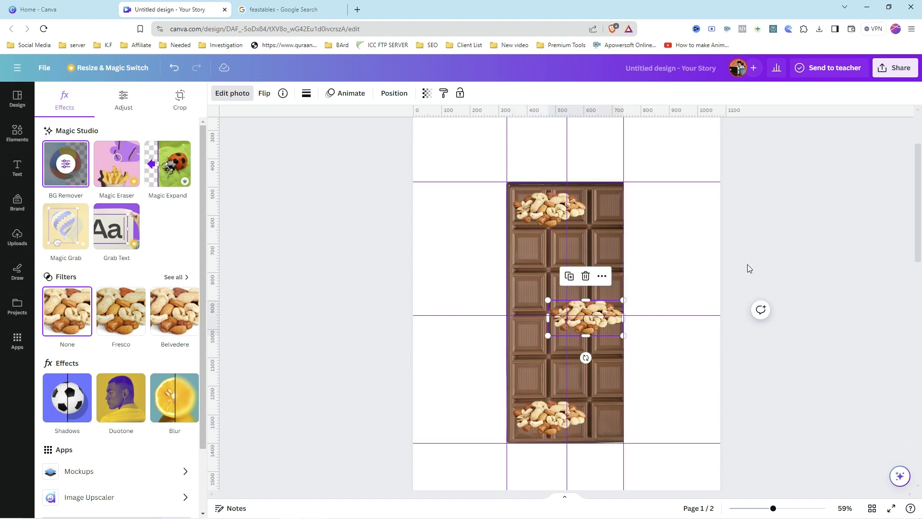
left_click(748, 267)
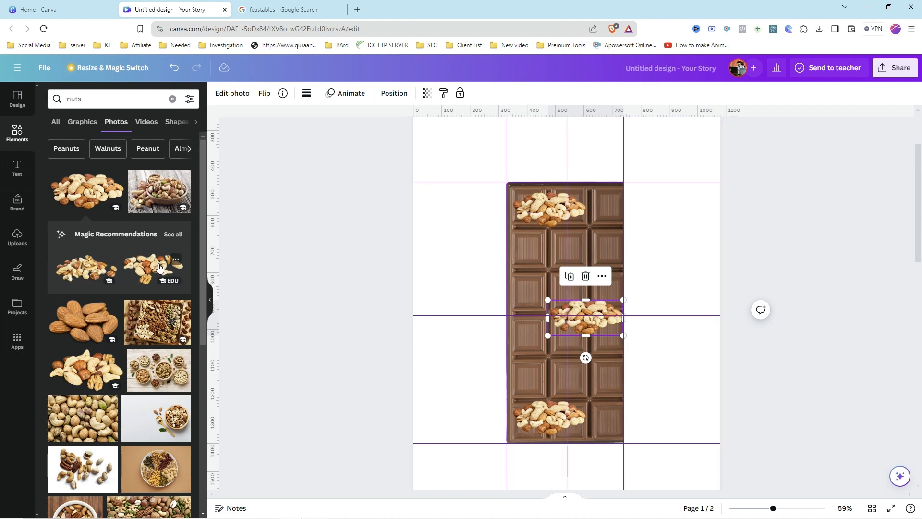
Step: Add a pecan-and-nuts image with background removed and scatter copies across the chocolate bar
scroll(139, 306, "down", 2)
scroll(140, 308, "down", 1)
scroll(139, 308, "up", 1)
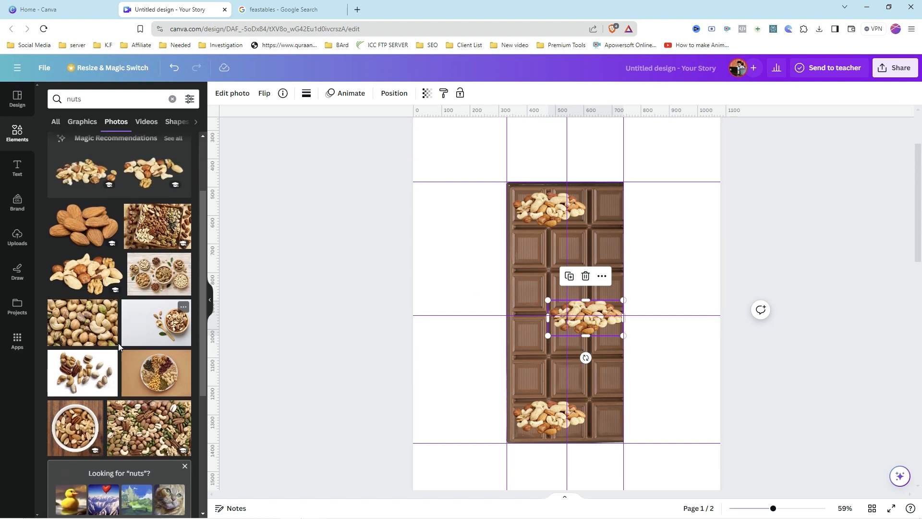
left_click_drag(586, 264, 538, 356)
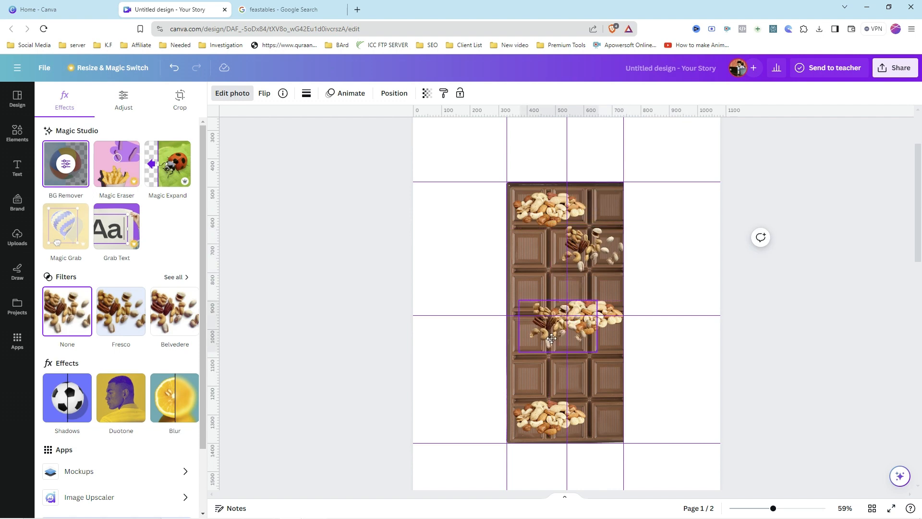
left_click_drag(571, 342, 616, 382)
mouse_move(540, 340)
left_mouse_down()
mouse_move(537, 292)
mouse_move(538, 342)
left_mouse_up()
left_click_drag(541, 342, 590, 411)
left_click_drag(590, 411, 588, 209)
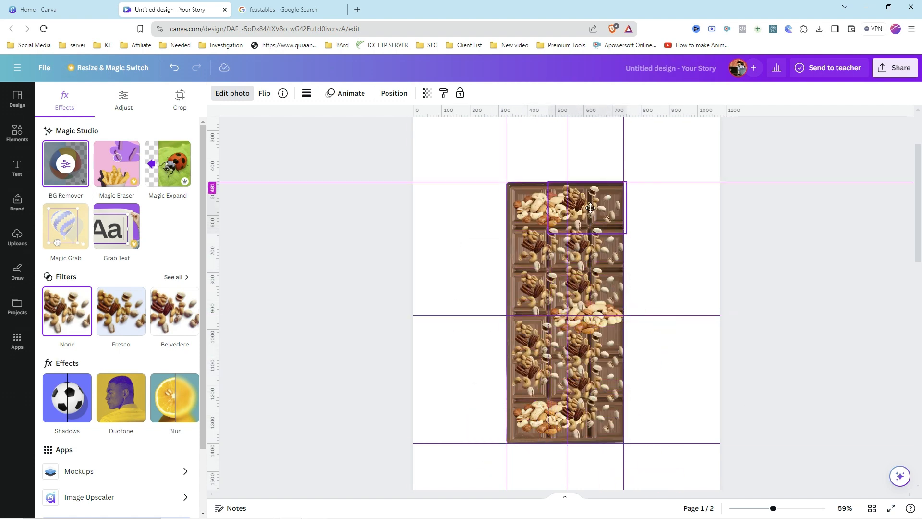
Step: Download only page 1 of the design as a PNG
left_click(725, 374)
scroll(725, 374, "down", 1)
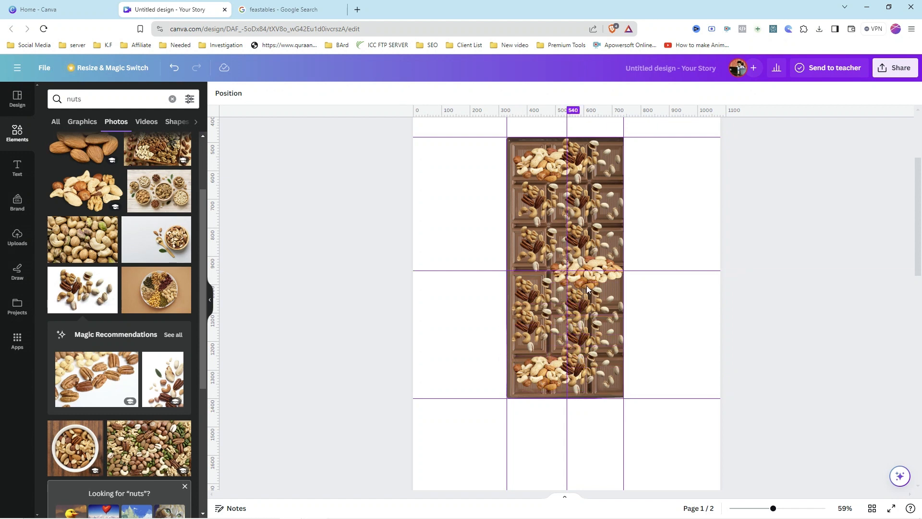
scroll(572, 314, "up", 2)
scroll(572, 319, "up", 1)
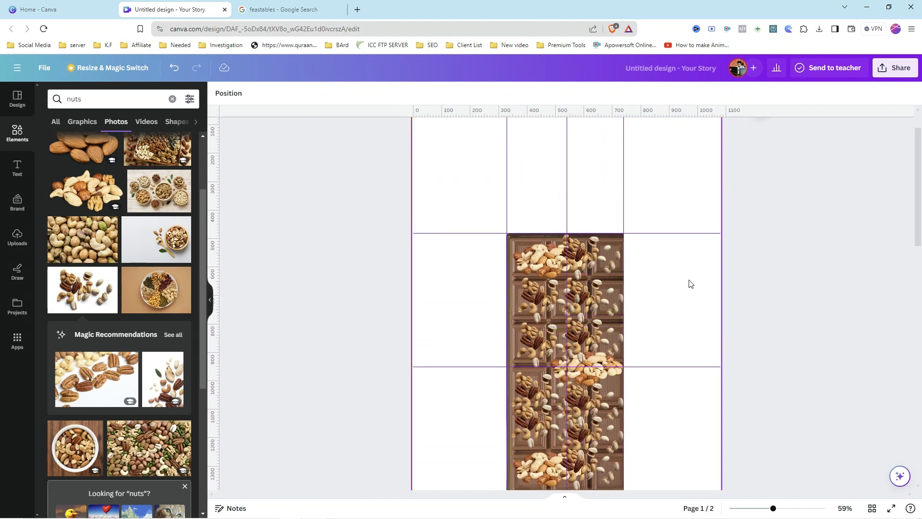
left_click_drag(775, 512, 762, 509)
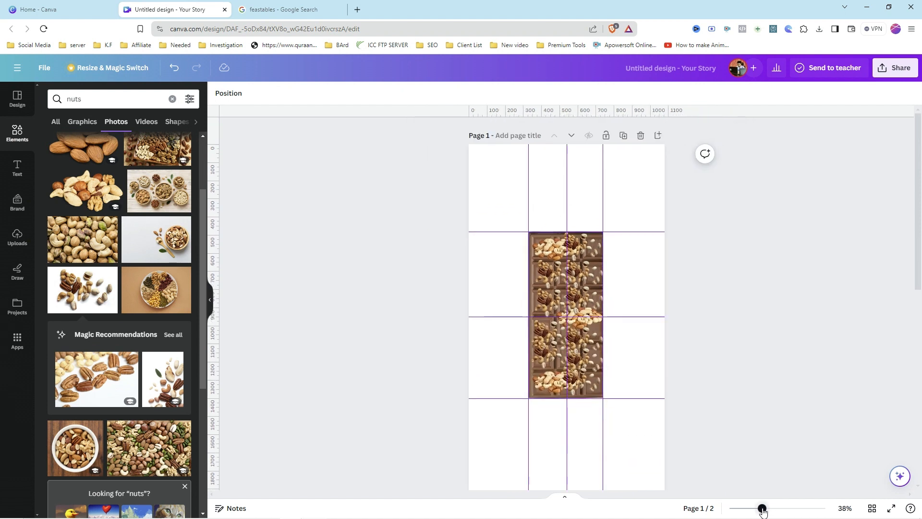
left_click(890, 72)
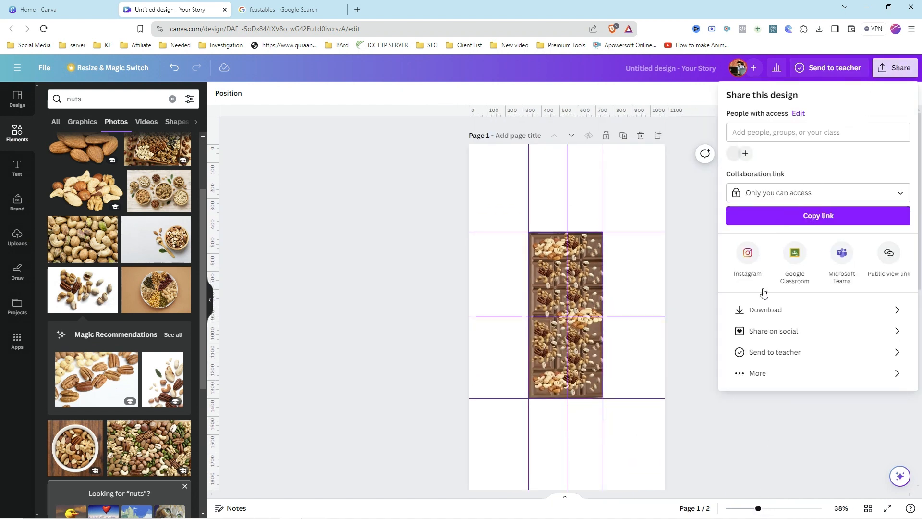
left_click(769, 312)
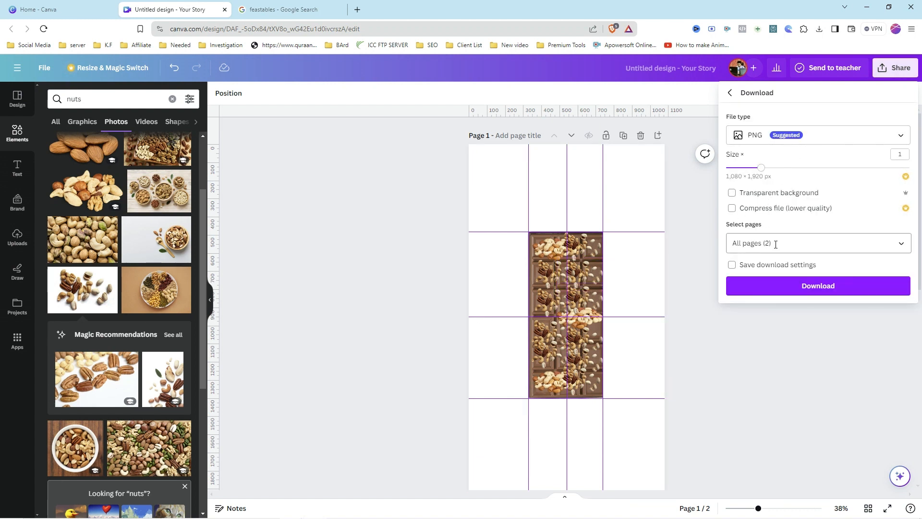
left_click(896, 243)
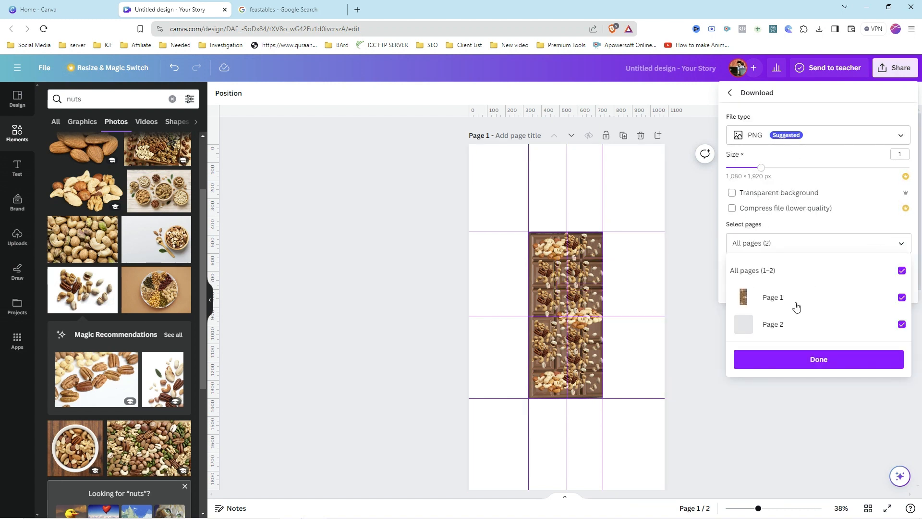
left_click(901, 324)
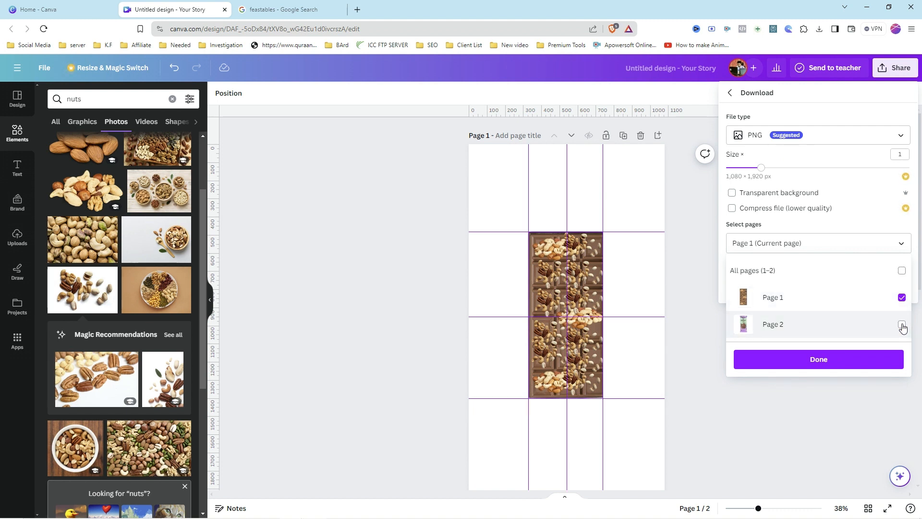
left_click(813, 362)
left_click(811, 290)
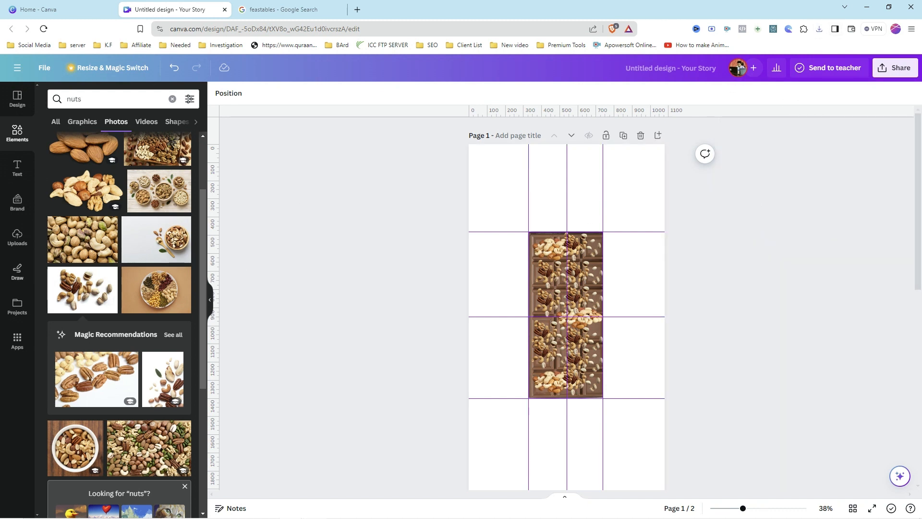
Step: Upload the downloaded image file 1 into the design's uploads
left_click(12, 247)
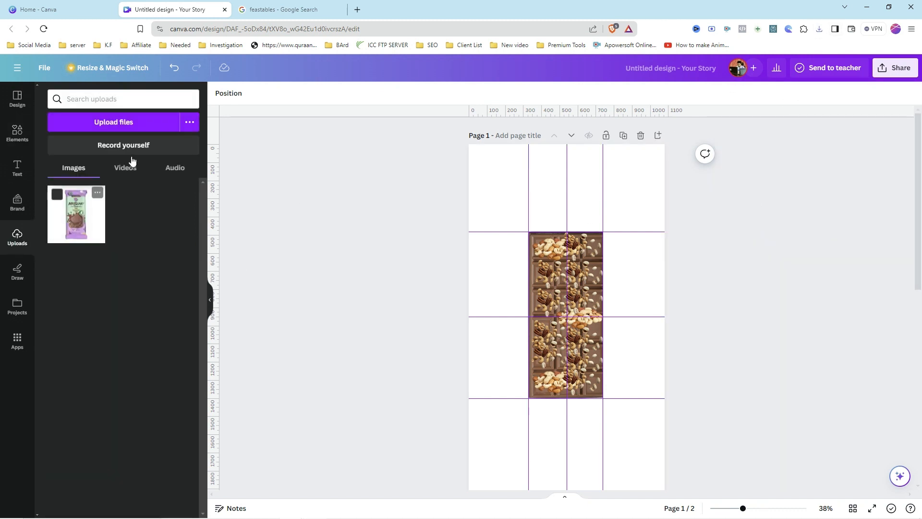
left_click(96, 128)
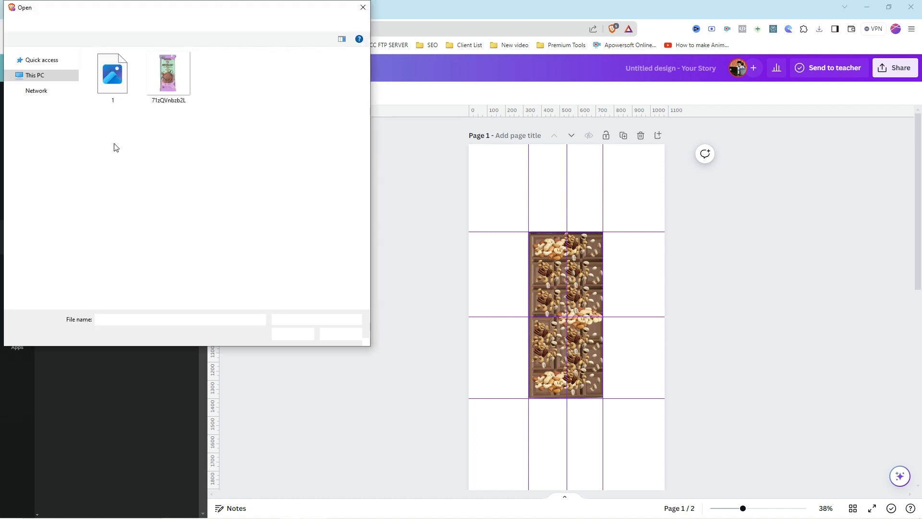
double_click(116, 87)
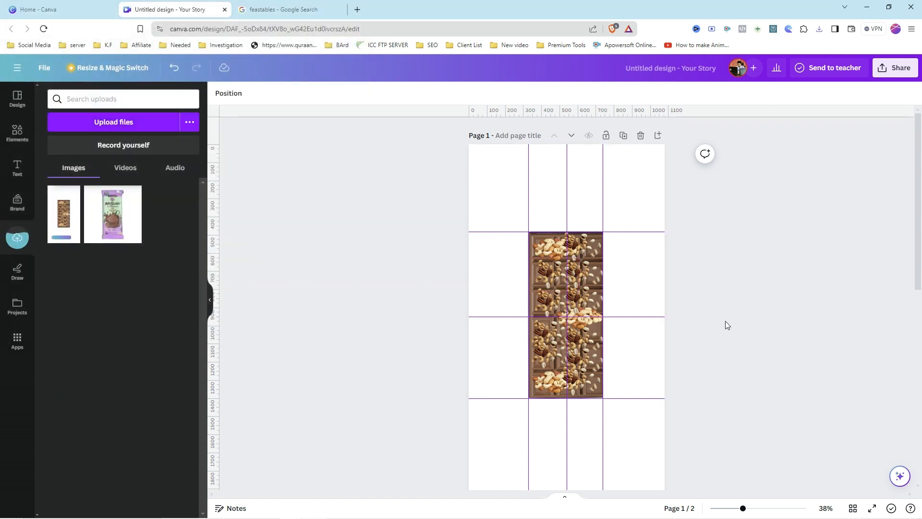
Step: Select all the chocolate and nut elements on page 1 and delete them
left_click_drag(613, 404, 523, 235)
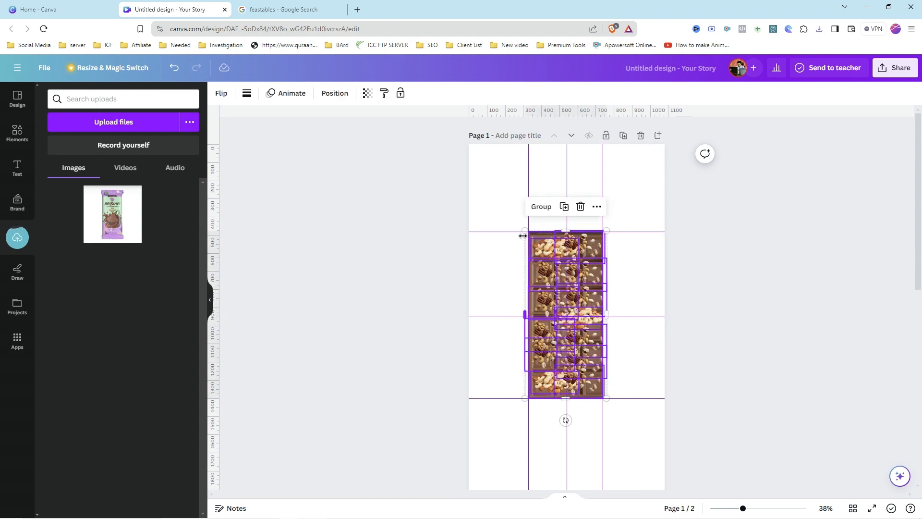
key("Delete")
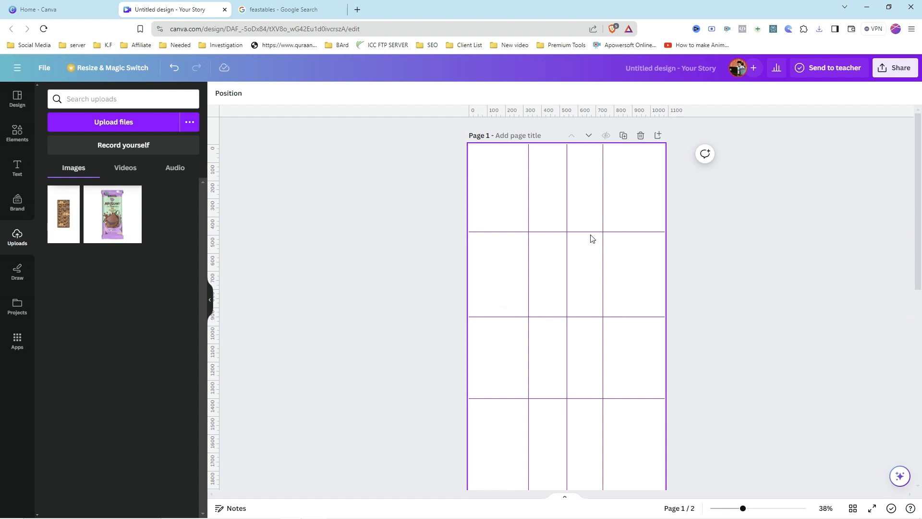
Step: Remove the extra guides from page 1, keeping only the centre vertical and horizontal guides
left_click_drag(586, 232, 582, 113)
left_click_drag(550, 400, 546, 504)
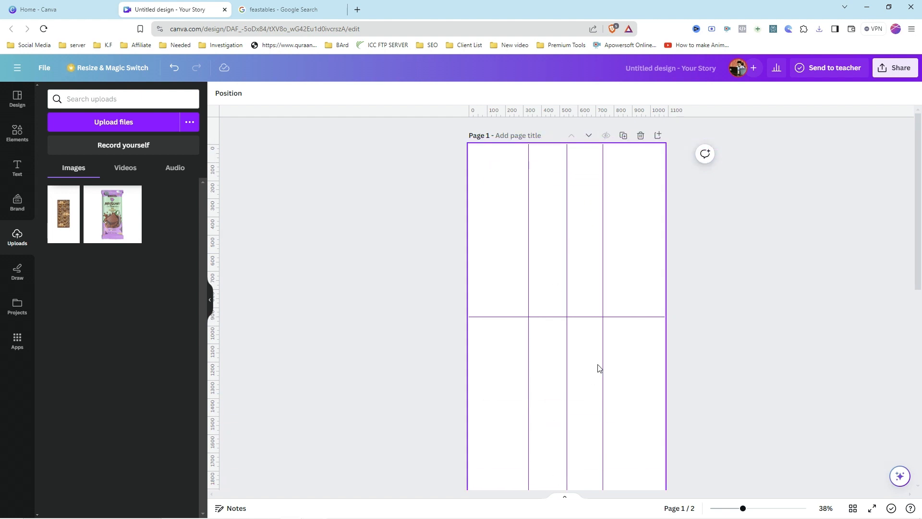
left_click_drag(602, 358, 699, 360)
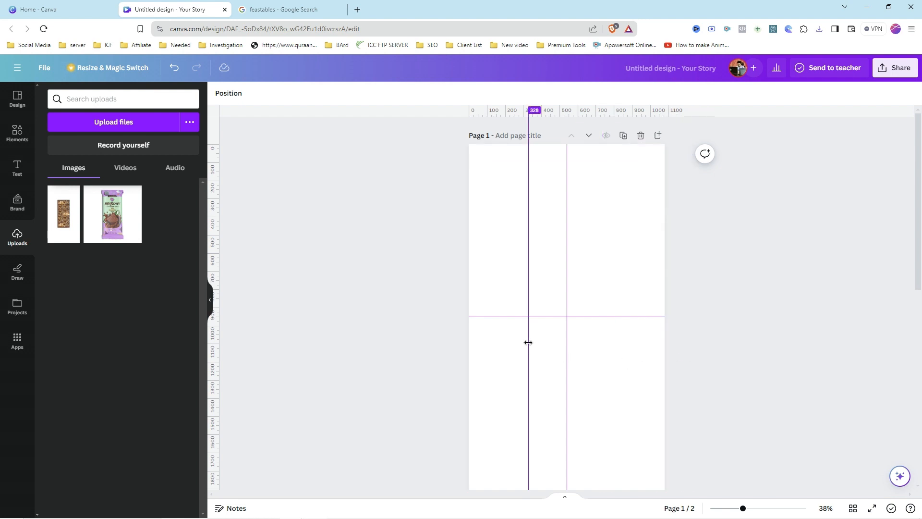
left_click_drag(528, 342, 427, 342)
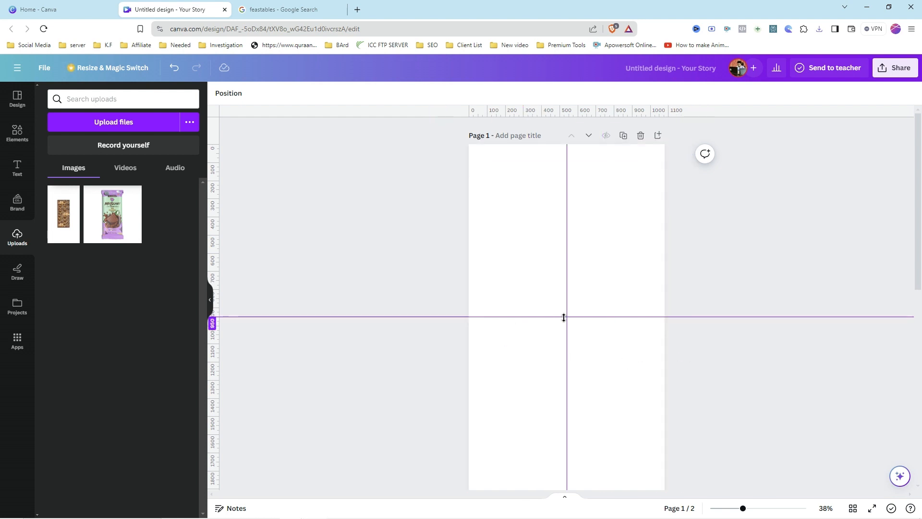
Step: Copy the MrBeast wrapper image from page 2 and paste it onto page 1
scroll(564, 317, "down", 6)
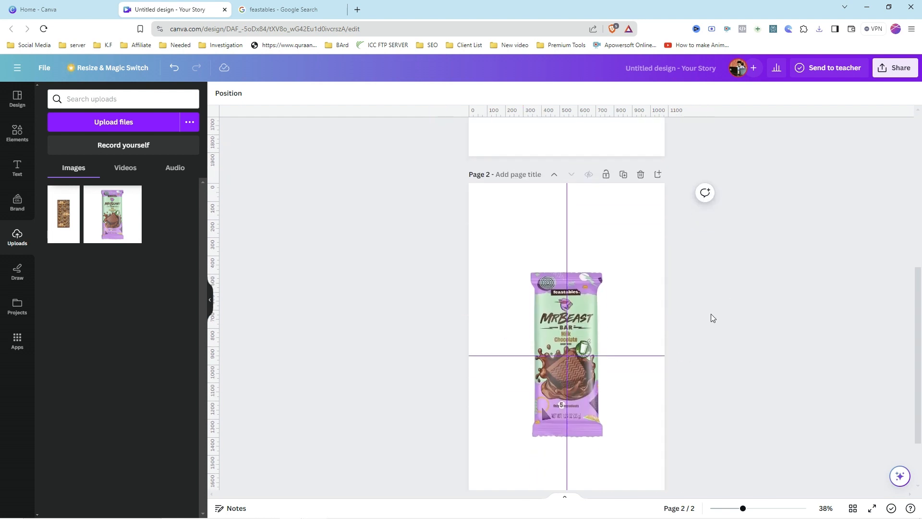
left_click(582, 326)
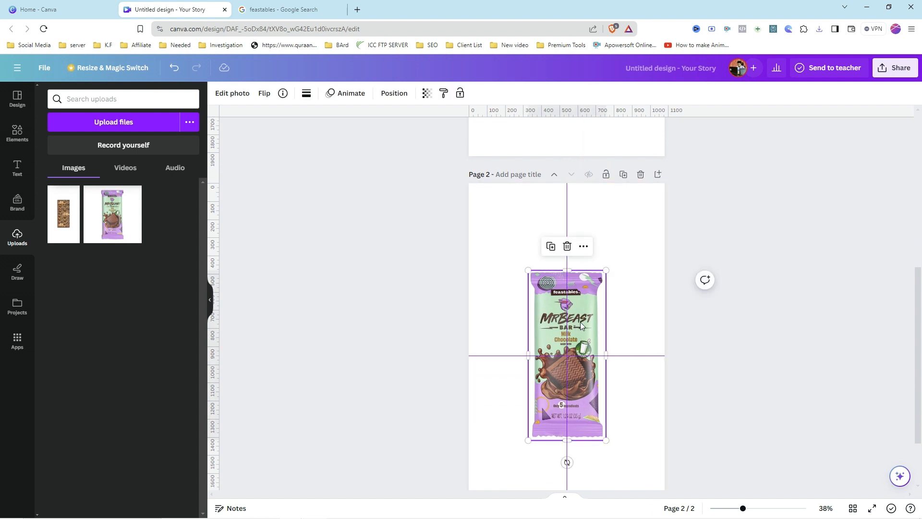
scroll(581, 326, "up", 7)
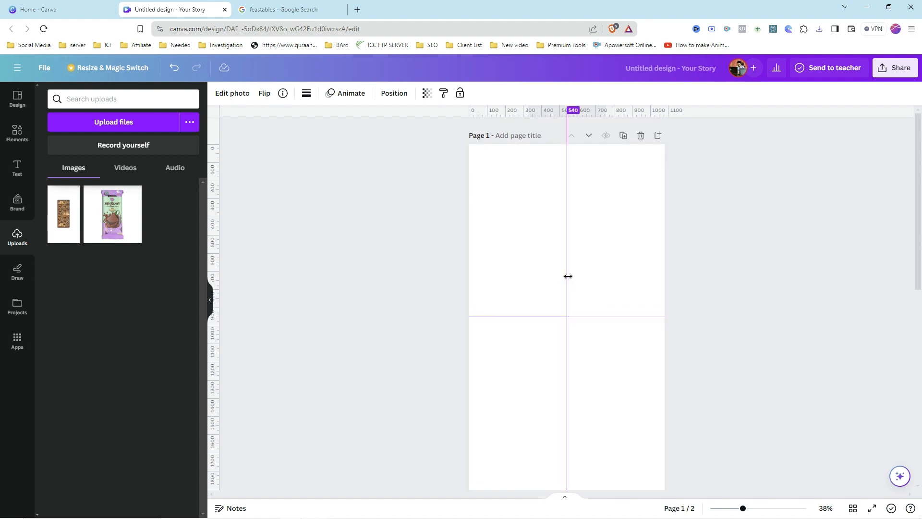
key("ctrl+v")
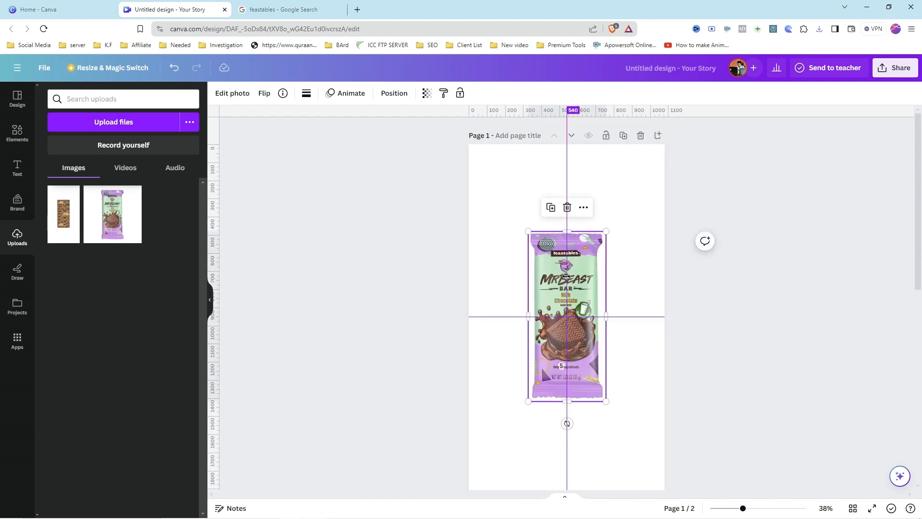
Step: Add the uploaded nut-topped chocolate image to page 1 and remove its background with BG Remover
left_click(66, 230)
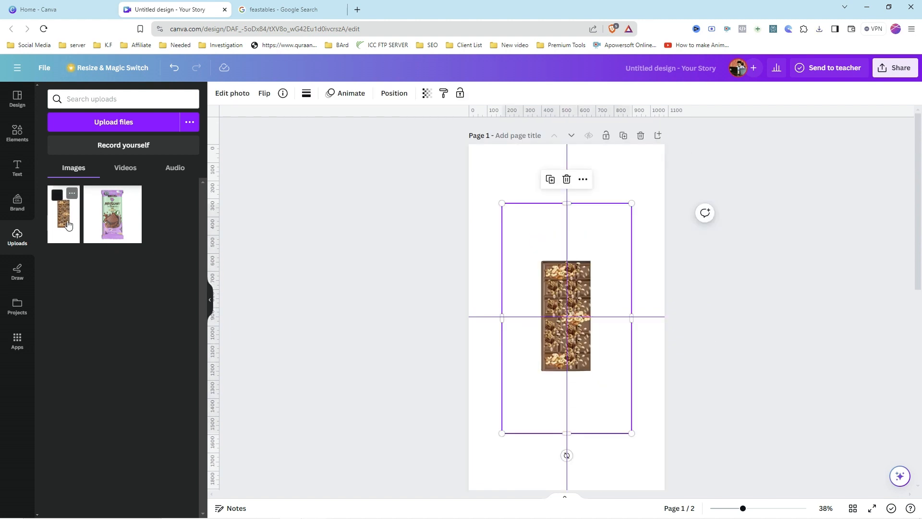
left_click(233, 96)
left_click(66, 166)
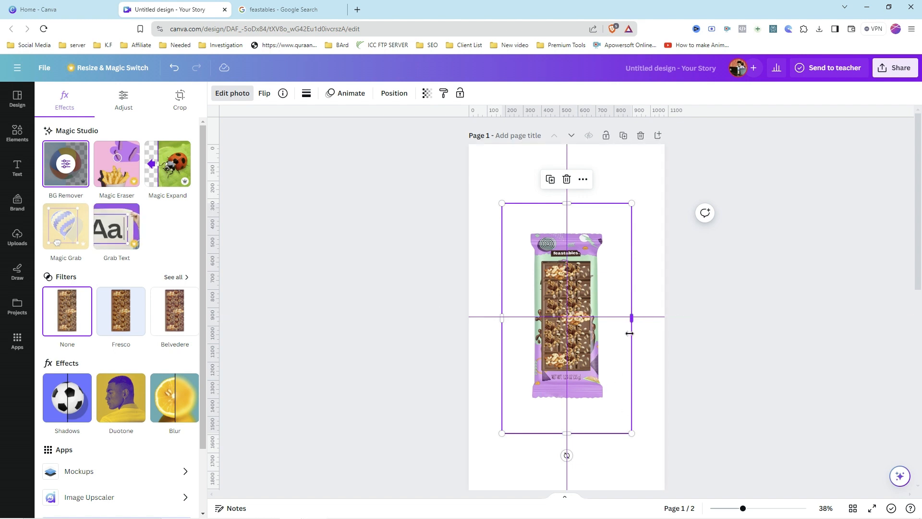
Step: Resize and reposition the chocolate image so it covers the wrapper's bar area
left_click_drag(629, 333, 606, 334)
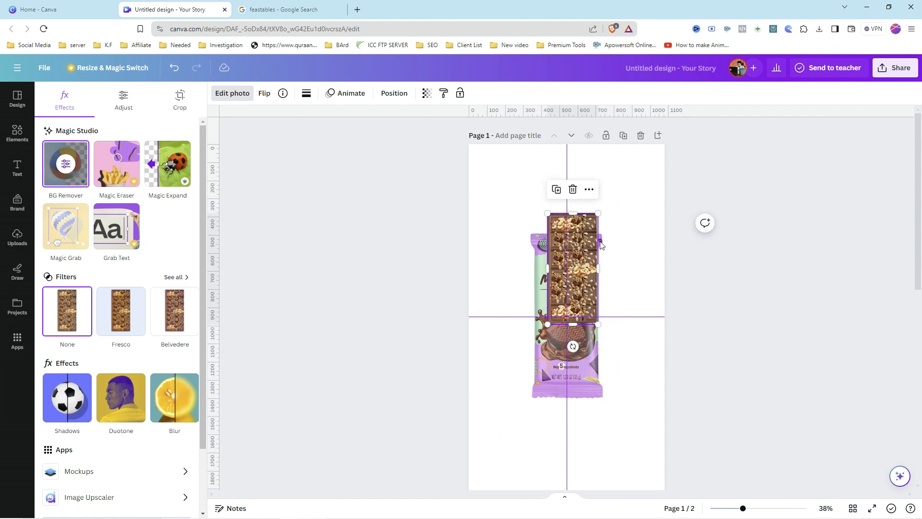
left_click(588, 241)
left_click_drag(588, 241, 576, 262)
left_click_drag(586, 346, 604, 396)
left_click_drag(566, 297, 568, 279)
Step: Delete the old page 2 and duplicate page 1 to make a new second page
scroll(569, 278, "down", 6)
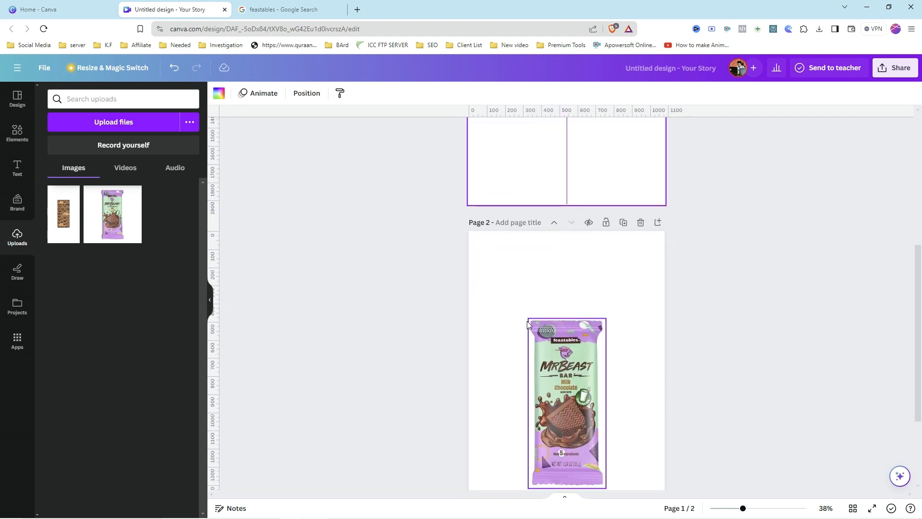
left_click(641, 224)
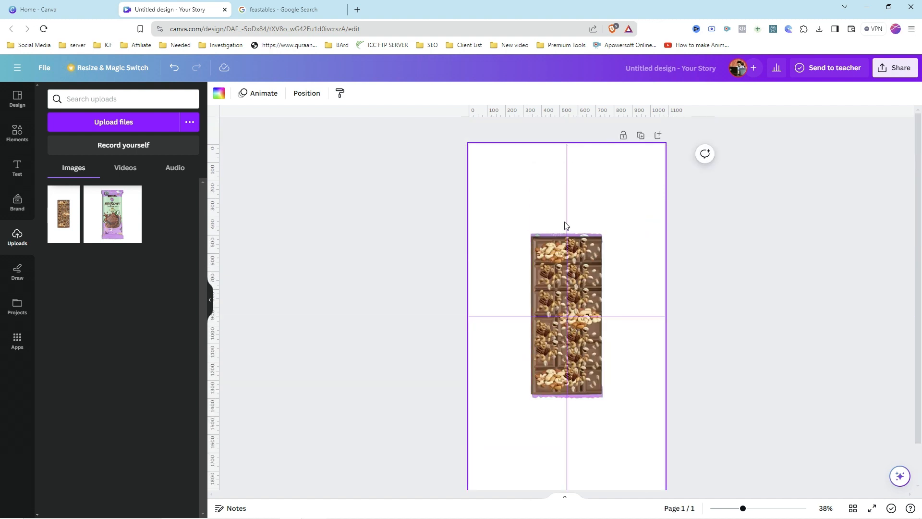
left_click(641, 136)
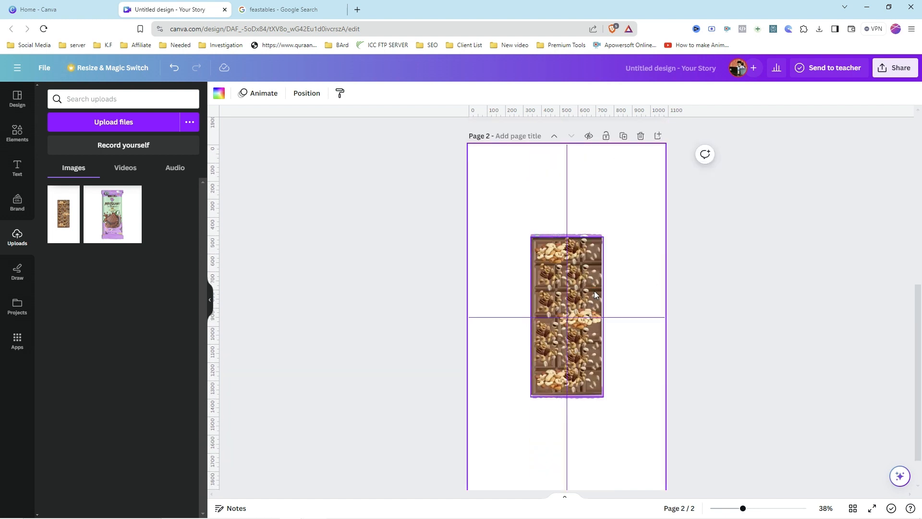
Step: Delete the wrapper image layer from page 1, leaving only the chocolate bar
scroll(600, 294, "up", 7)
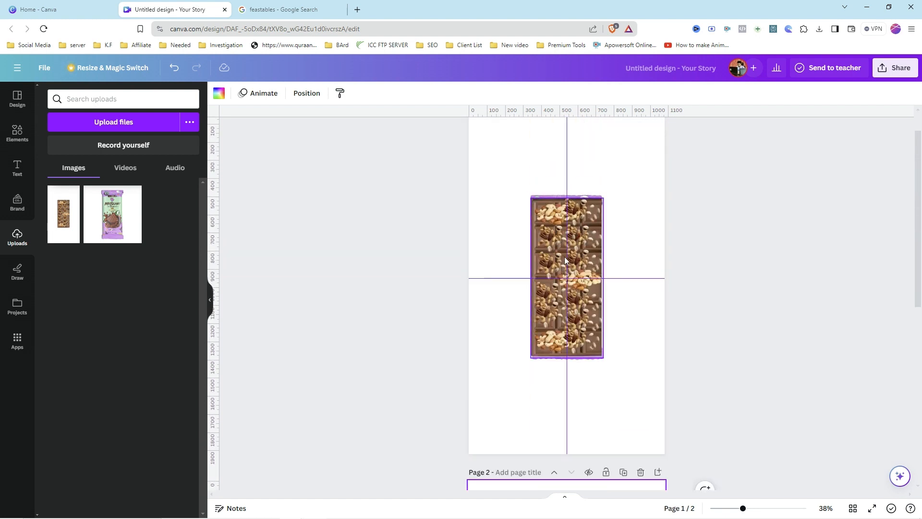
scroll(564, 259, "down", 3)
scroll(593, 354, "up", 4)
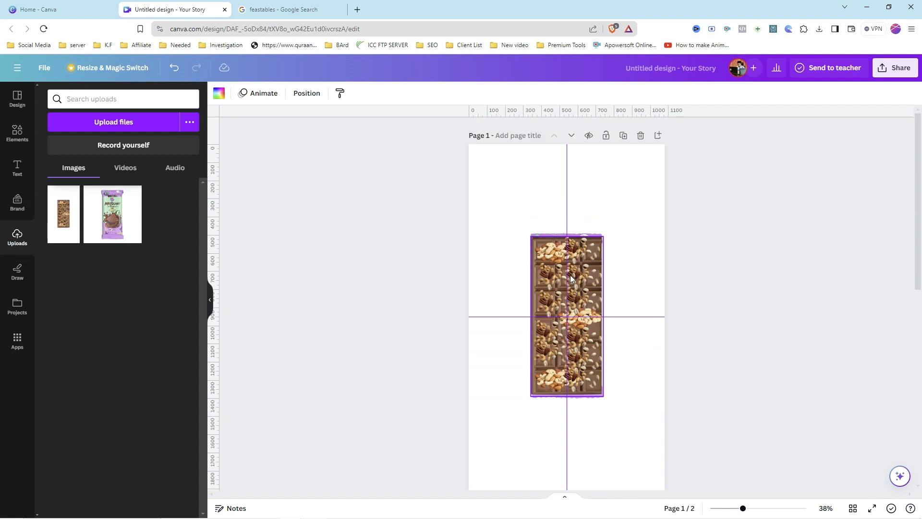
scroll(594, 360, "down", 4)
scroll(578, 408, "up", 4)
left_click(587, 278)
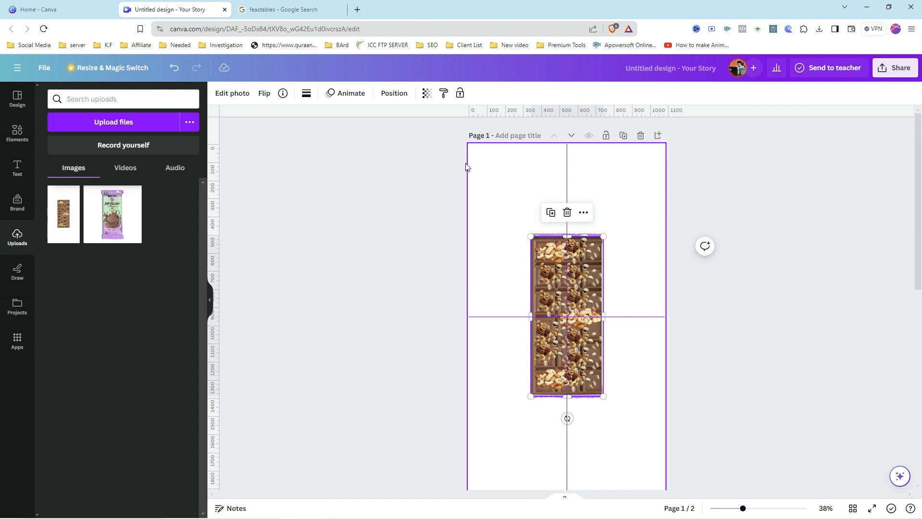
left_click(394, 94)
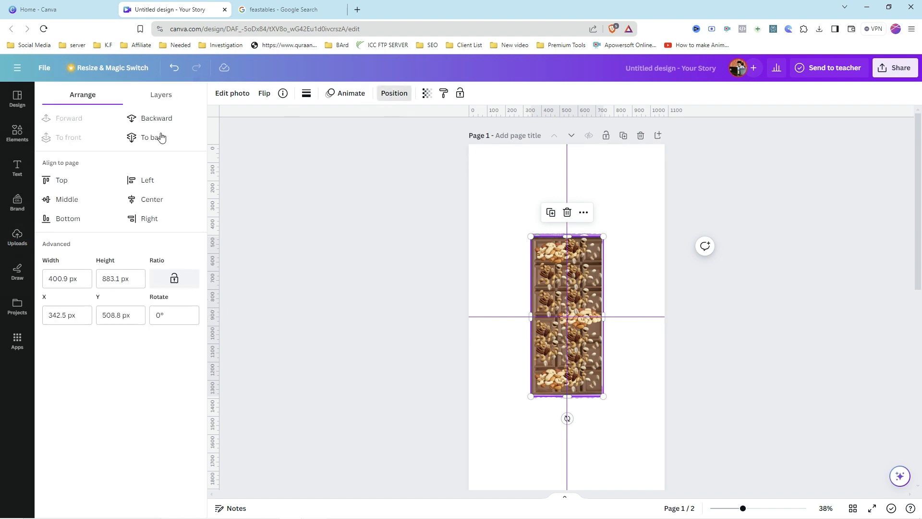
left_click(168, 95)
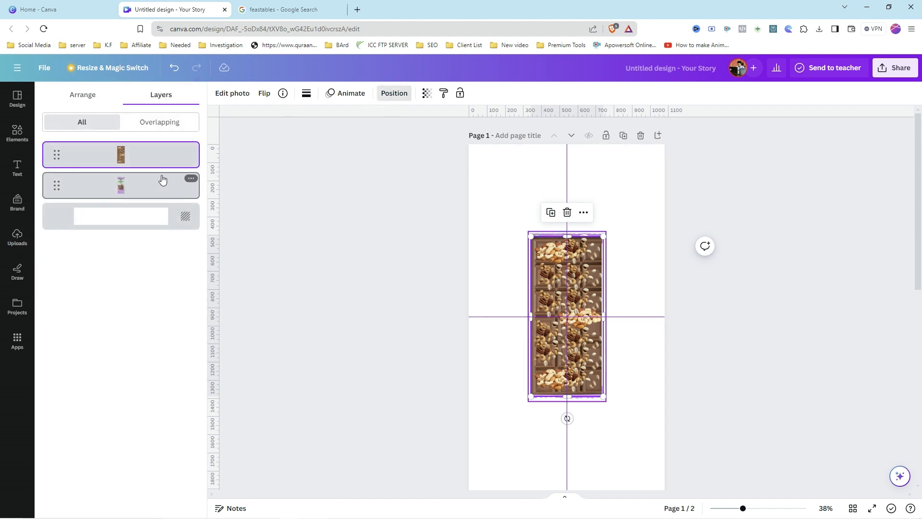
left_click(191, 179)
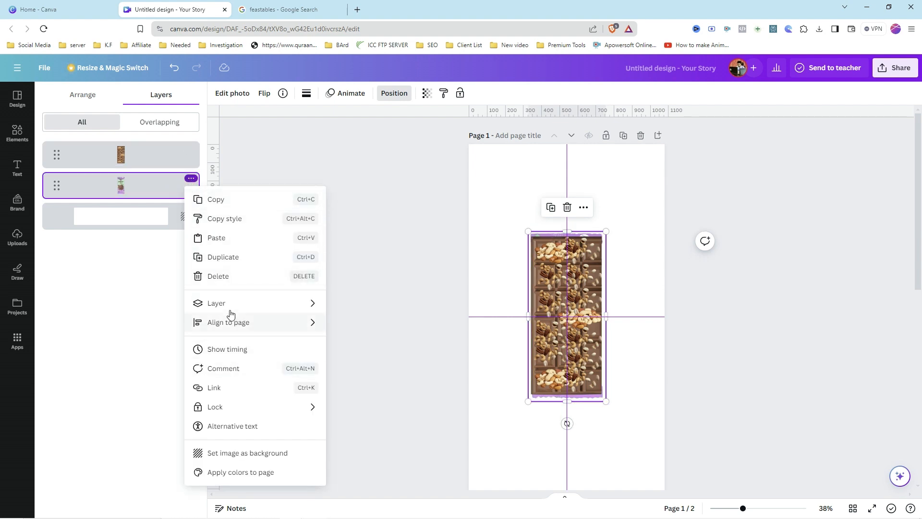
left_click(229, 277)
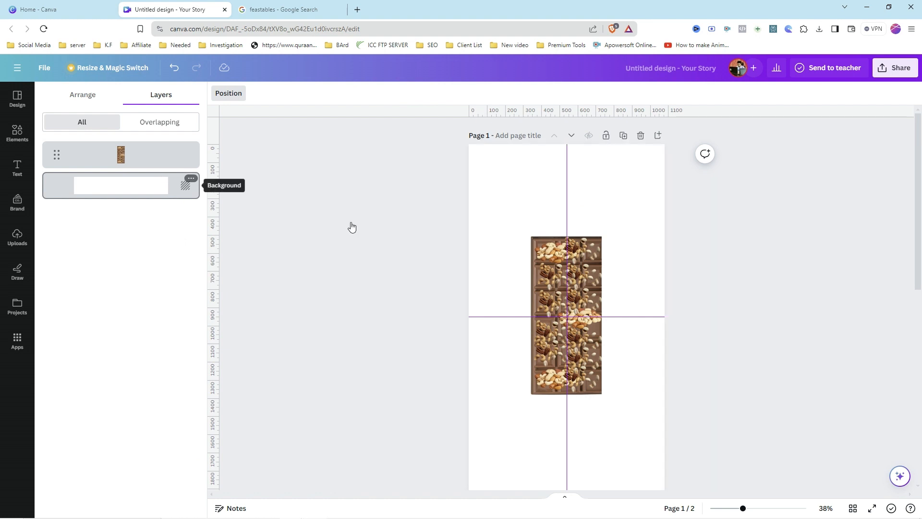
Step: Delete the chocolate bar layer from page 2, leaving only the wrapper
scroll(689, 288, "down", 7)
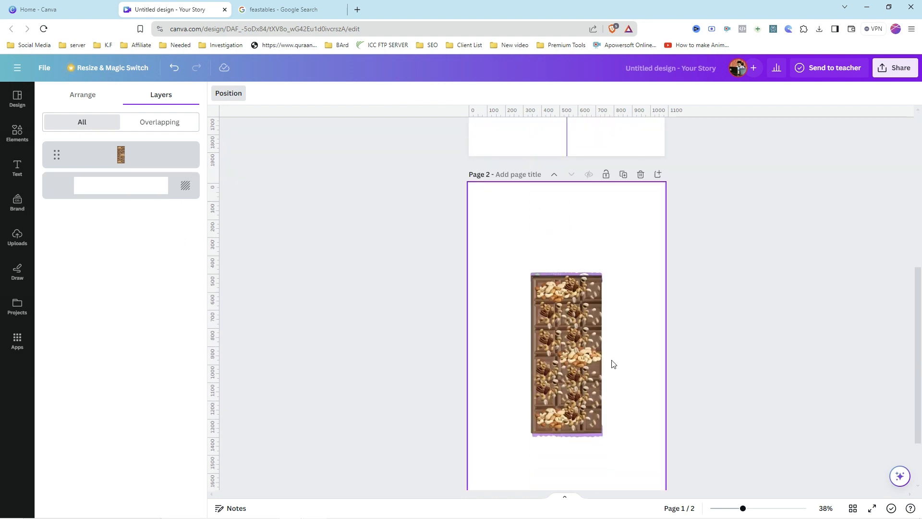
left_click(571, 339)
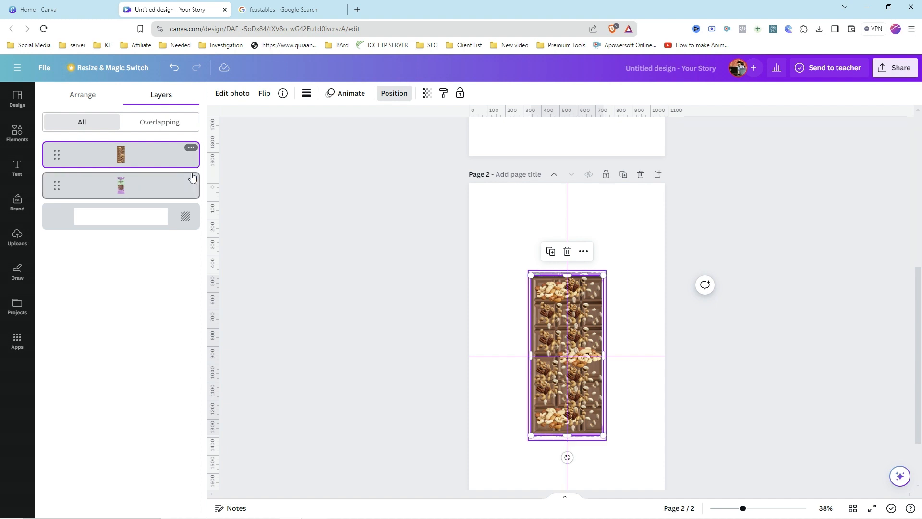
left_click(191, 149)
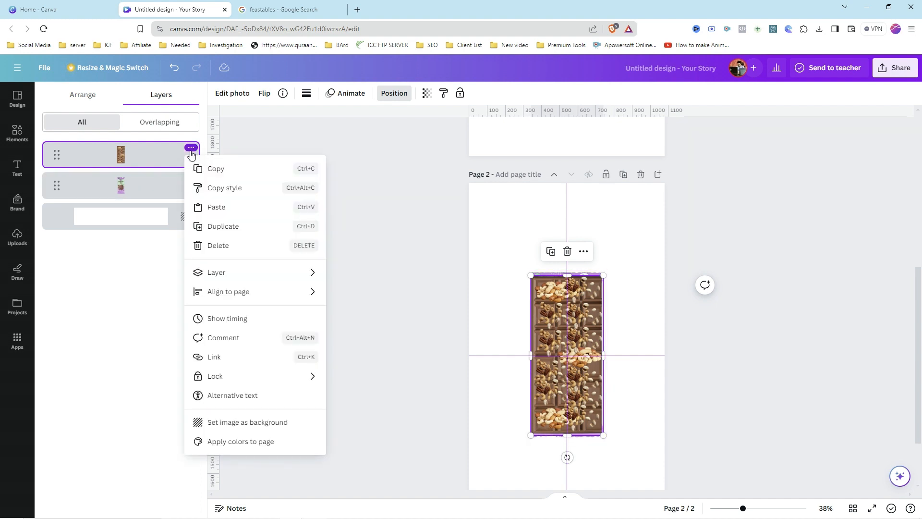
left_click(218, 245)
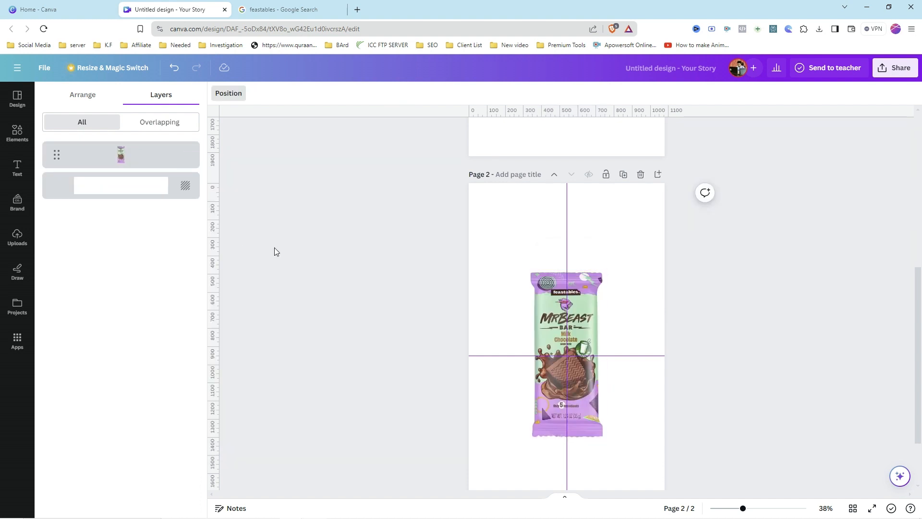
Step: Move the chocolate bar on page 1 left so its right edge sits on the centre guide
left_click(415, 233)
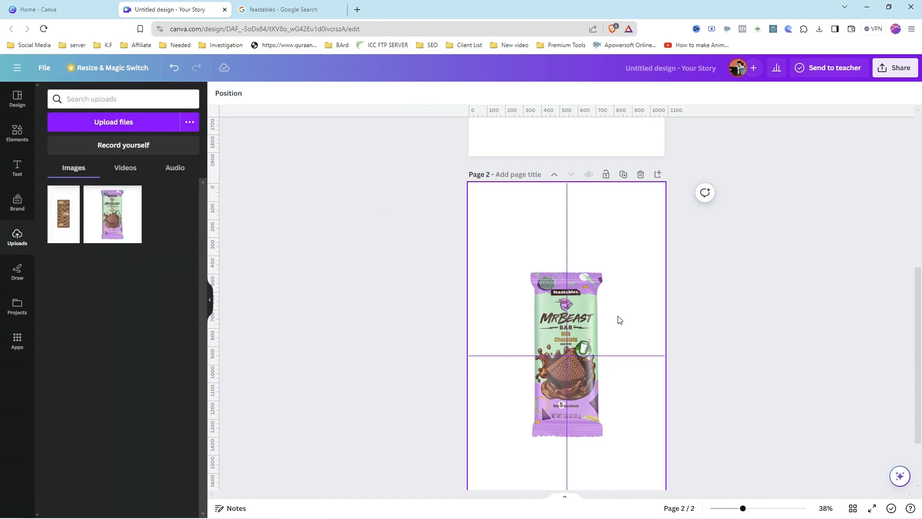
scroll(620, 323, "up", 7)
scroll(621, 325, "down", 3)
scroll(619, 324, "down", 5)
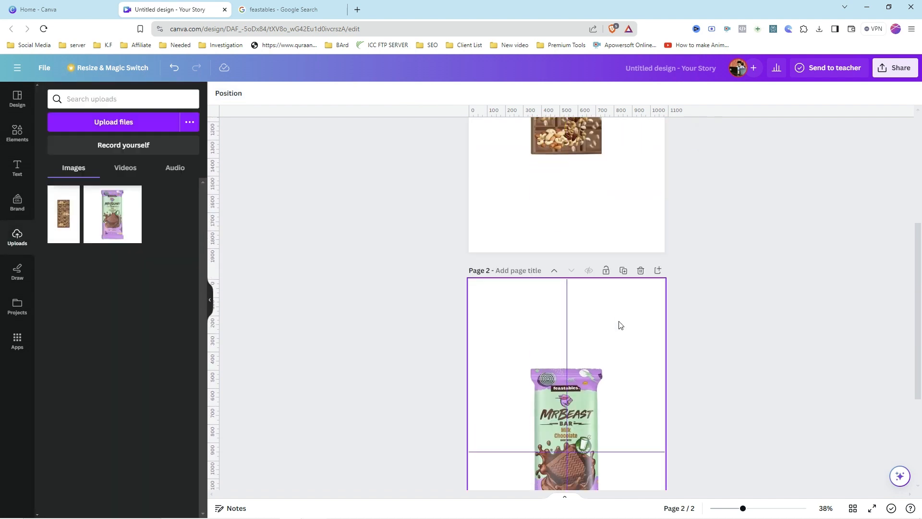
scroll(607, 340, "up", 8)
scroll(607, 288, "down", 4)
scroll(610, 301, "up", 3)
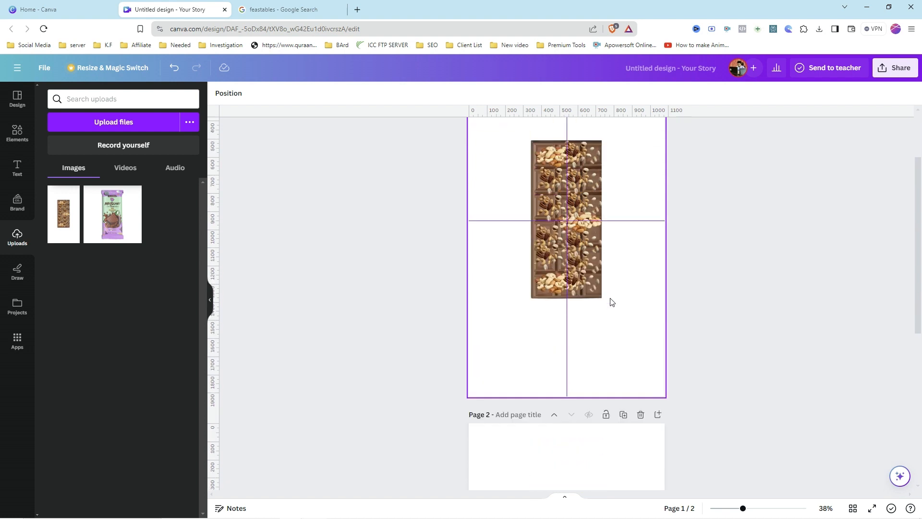
left_click_drag(595, 250, 590, 276)
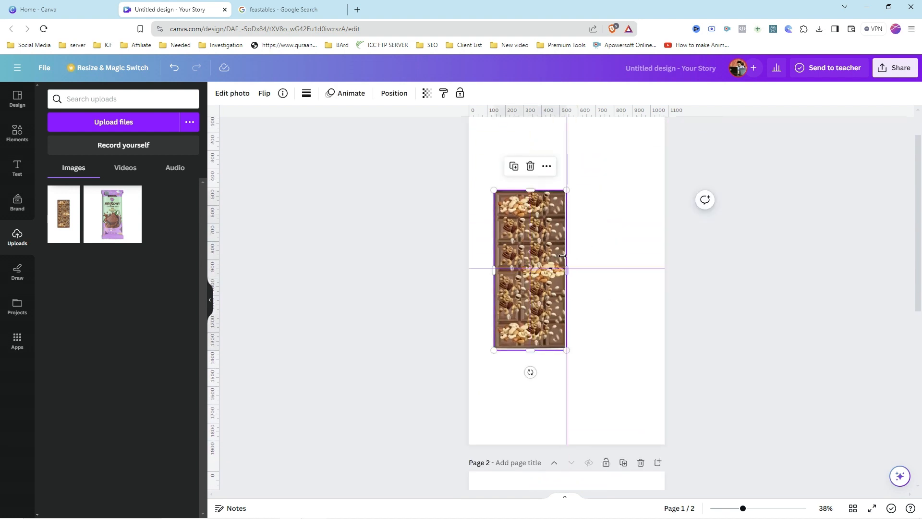
Step: Move the wrapper on page 2 left so its right edge sits on the centre guide
scroll(599, 294, "down", 3)
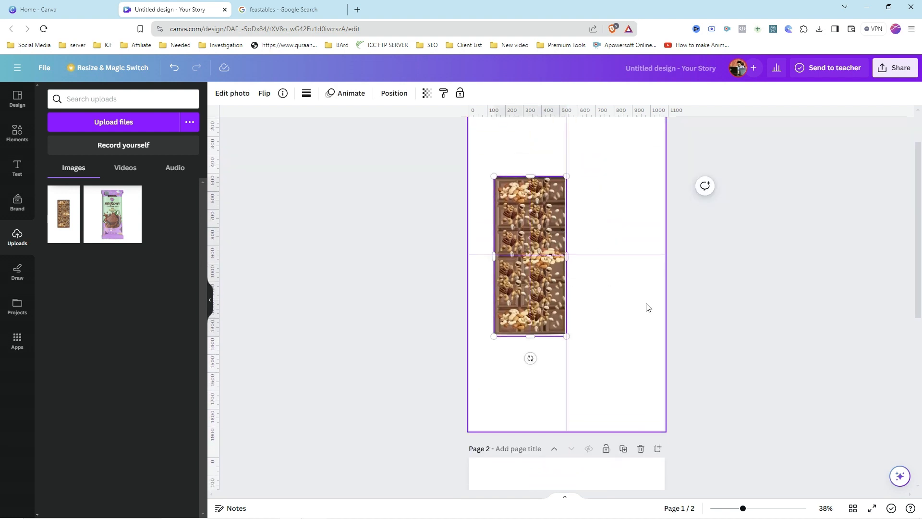
scroll(640, 315, "down", 2)
left_click(582, 366)
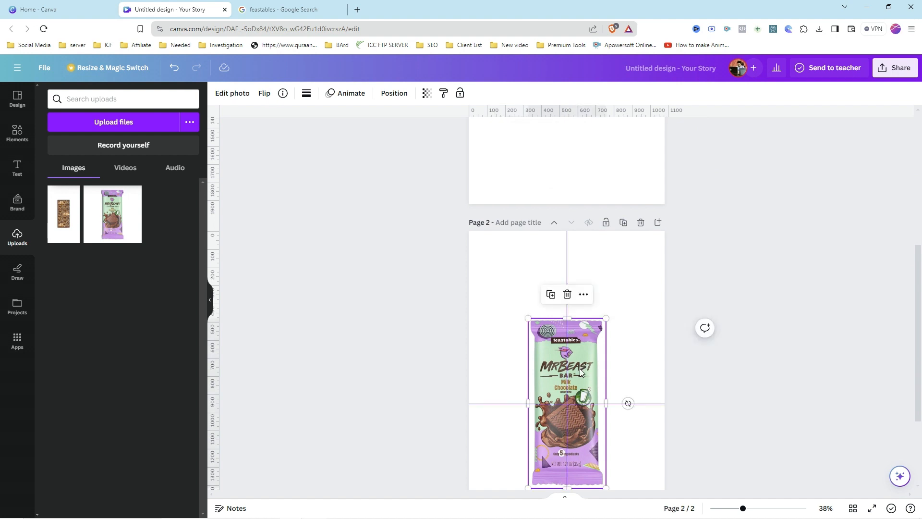
left_click_drag(585, 374, 549, 367)
left_click(716, 326)
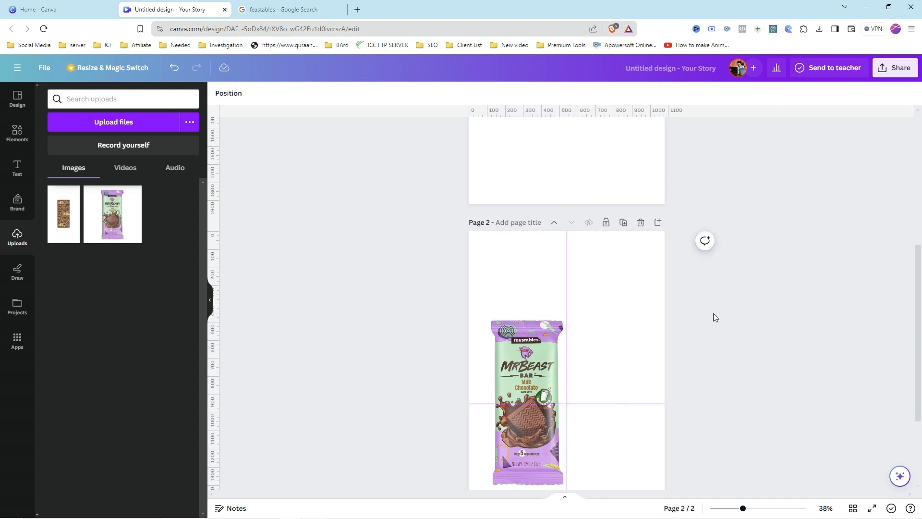
Step: Create a custom animation for the chocolate bar on page 1 by dragging it a short distance to the right
scroll(714, 316, "up", 5)
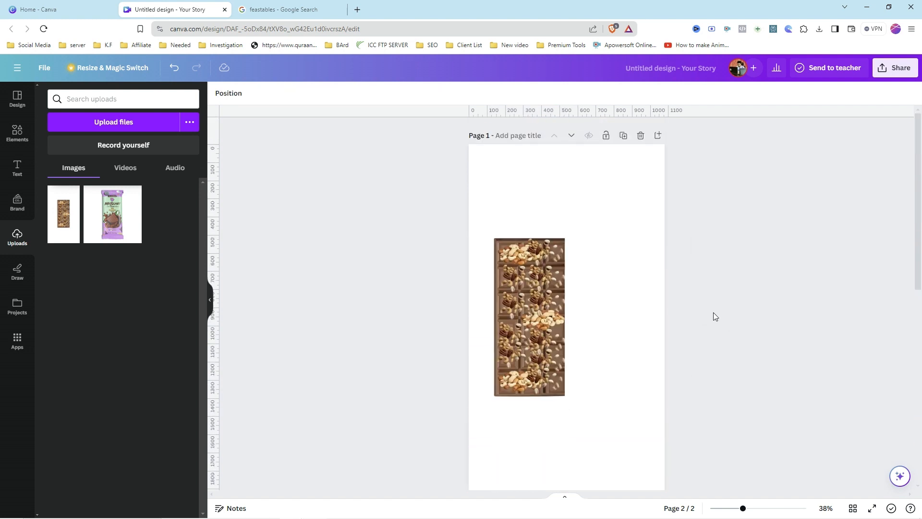
left_click(549, 329)
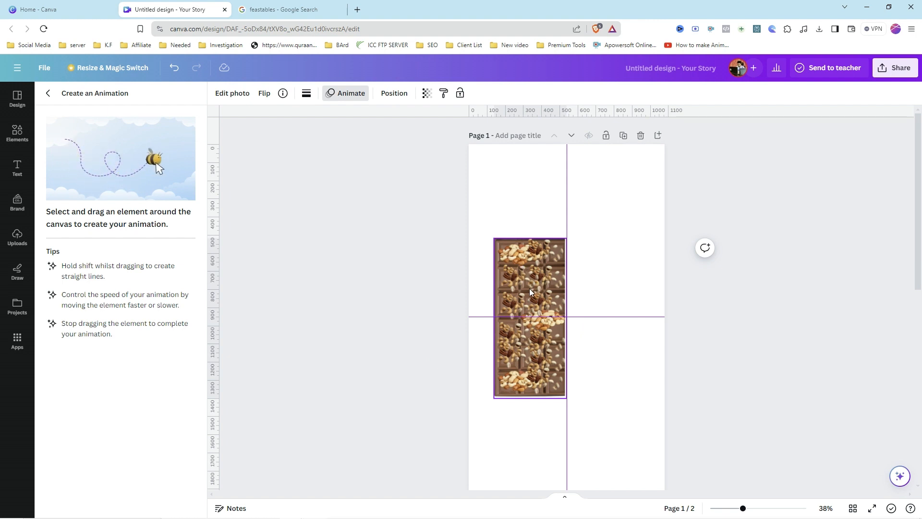
left_click(342, 96)
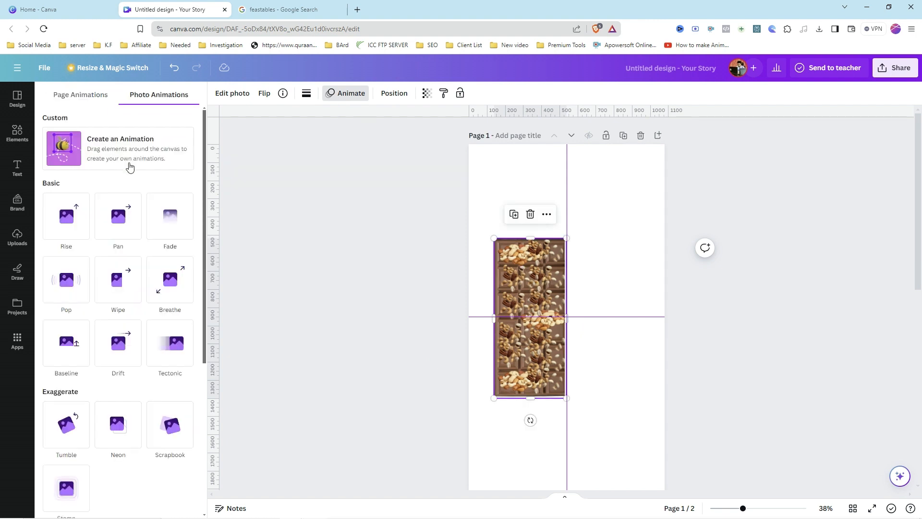
left_click(121, 153)
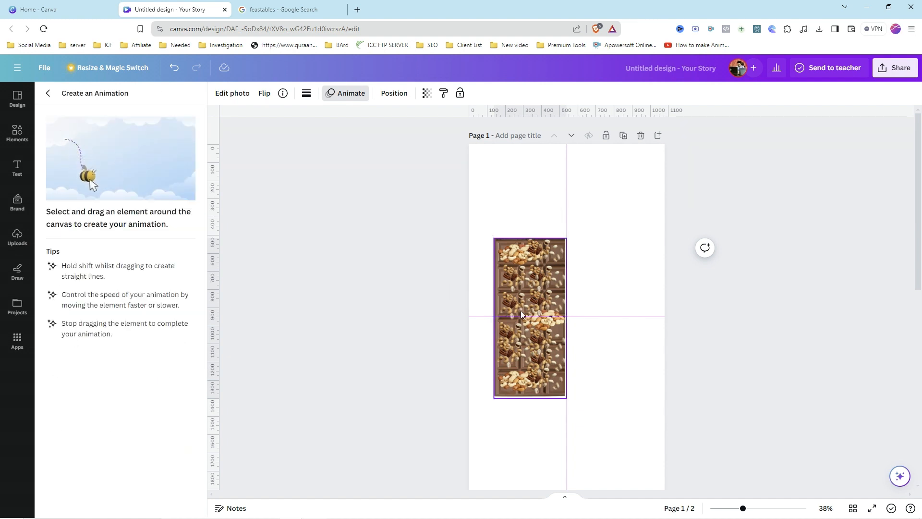
mouse_move(516, 308)
left_mouse_down()
mouse_move(593, 311)
mouse_move(524, 312)
left_mouse_up()
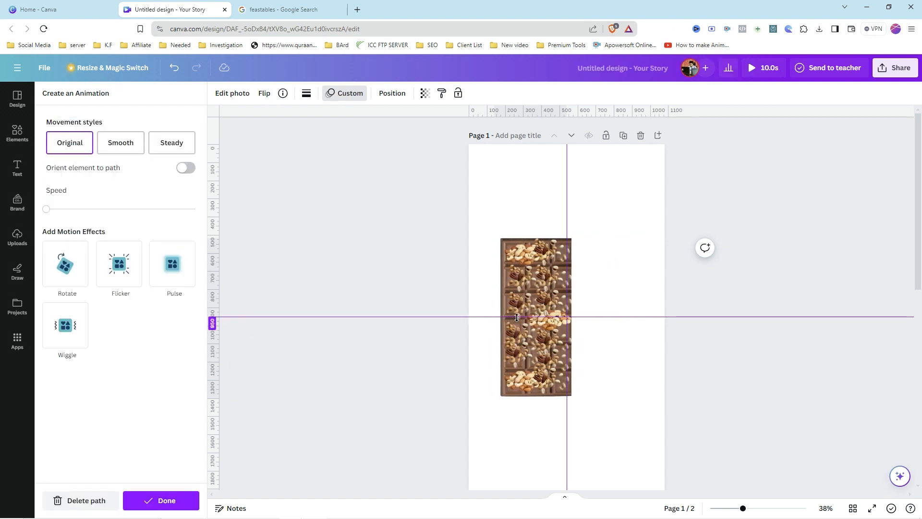
Step: Set the custom animation's movement style to Smooth and raise its speed to about the middle
left_click(120, 144)
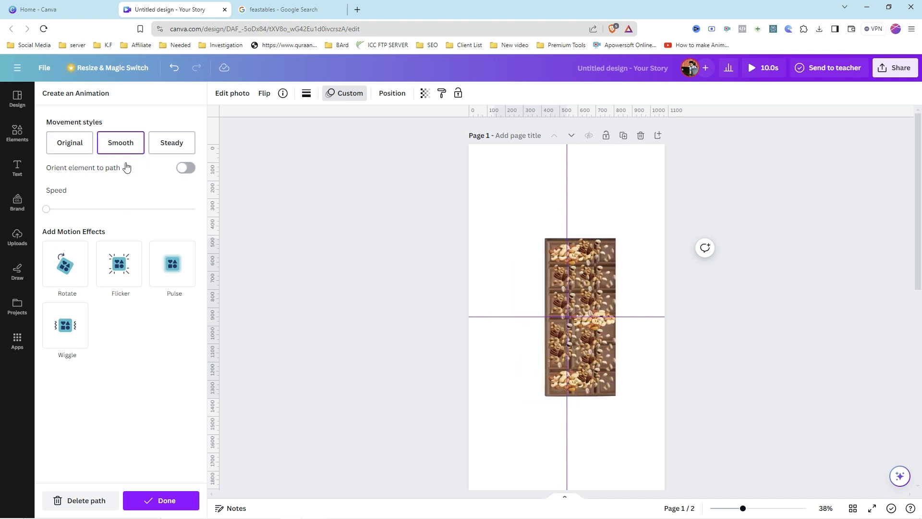
left_click(108, 209)
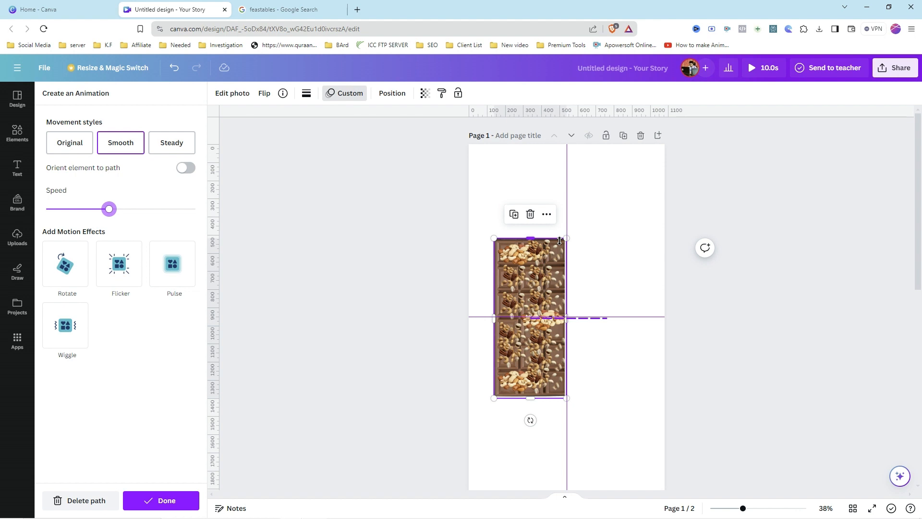
Step: Copy the chocolate bar's animation style and apply it to the wrapper on page 2
scroll(692, 350, "down", 5)
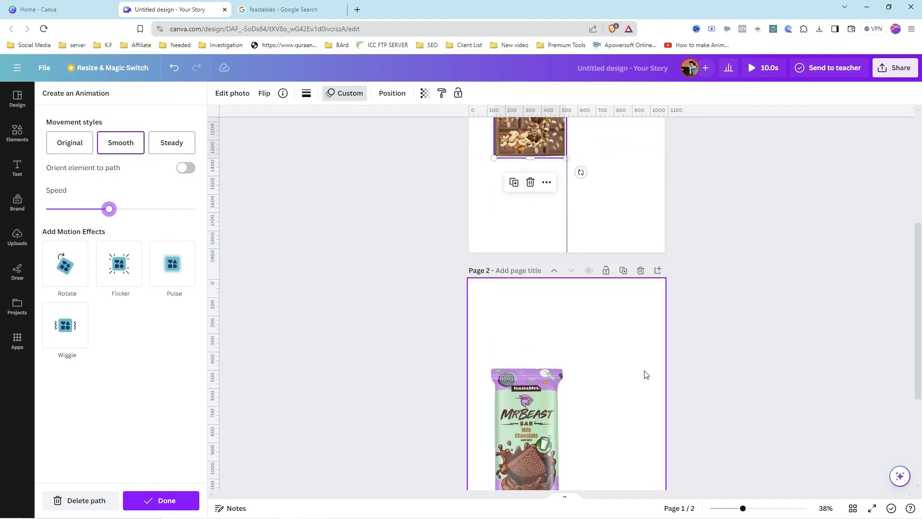
scroll(644, 373, "up", 5)
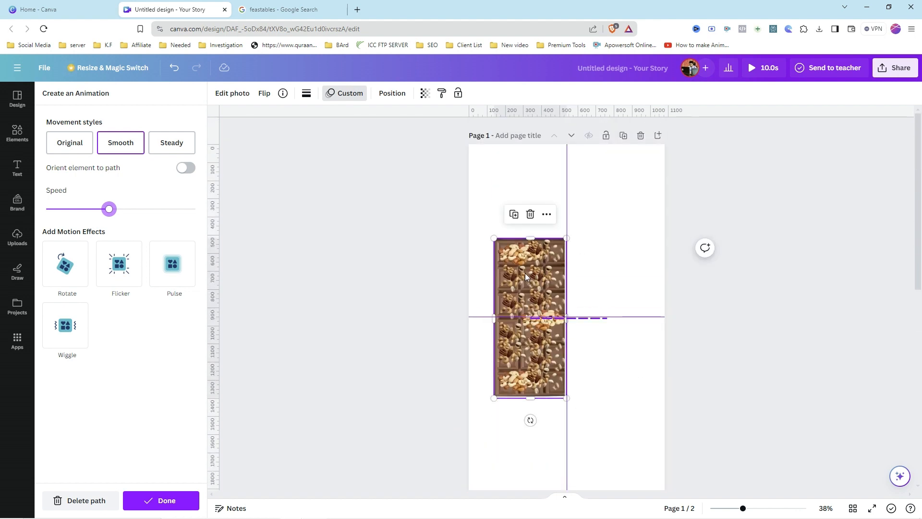
left_click(442, 95)
scroll(593, 274, "down", 5)
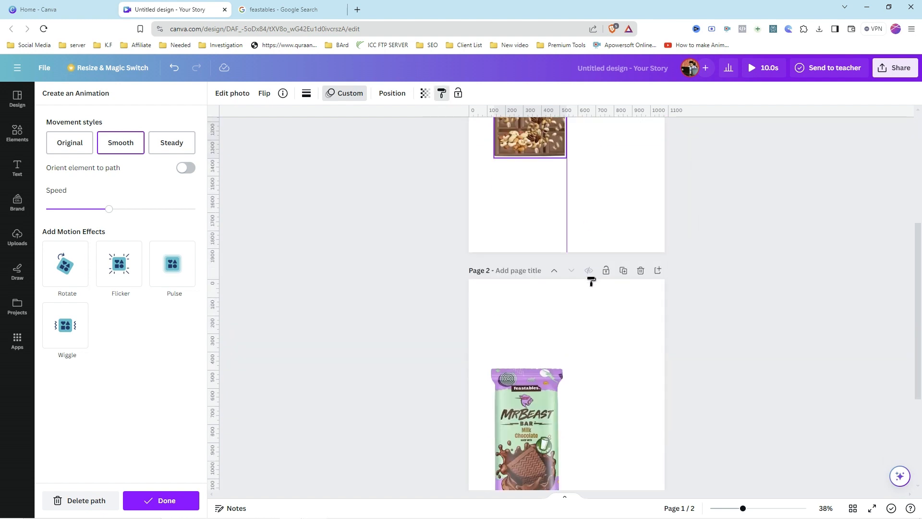
left_click(527, 332)
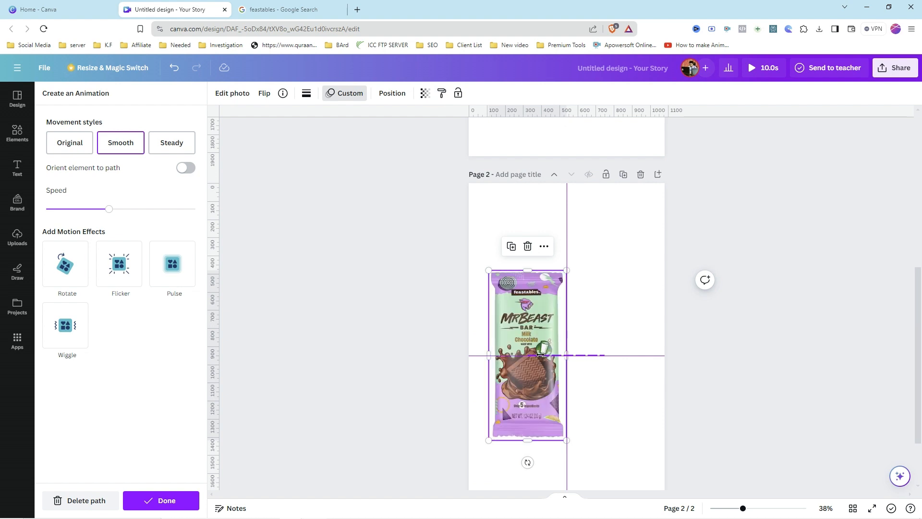
Step: Play a preview of the animated design, then close it
scroll(615, 348, "up", 5)
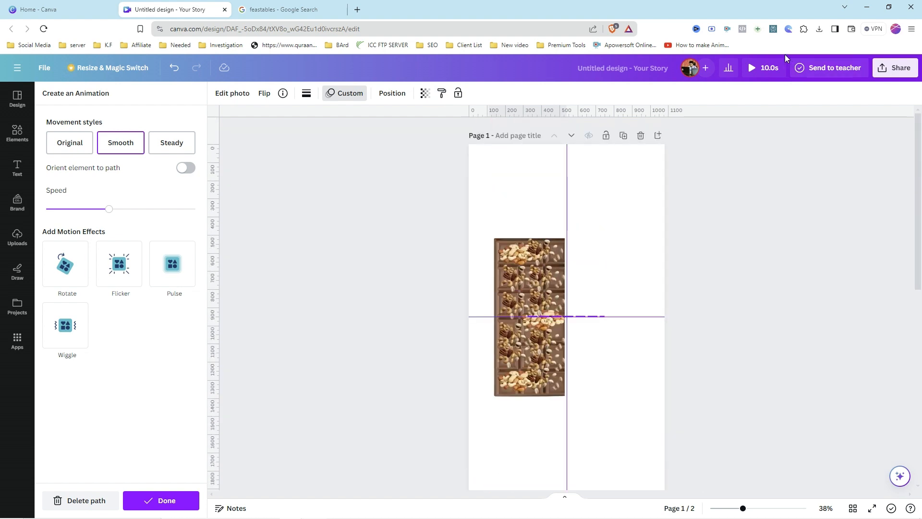
left_click(763, 69)
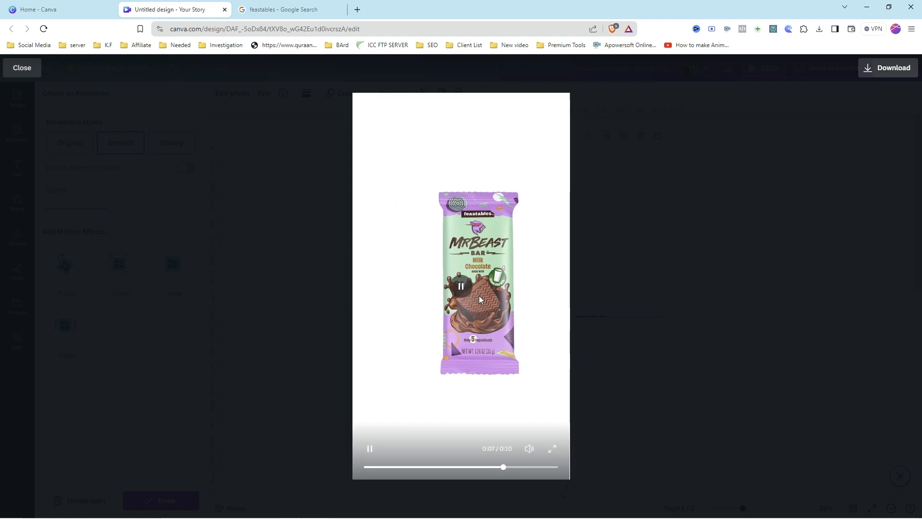
left_click(606, 298)
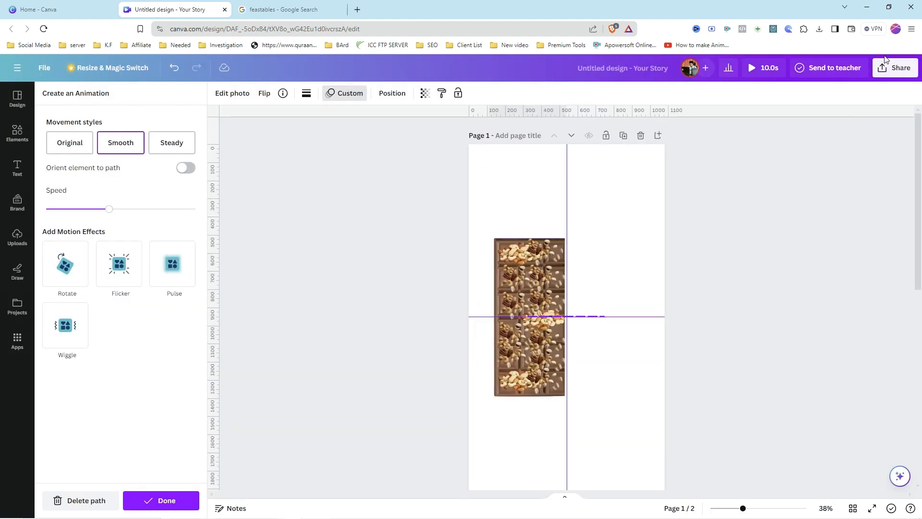
Step: Download page 1 of the design as an MP4 video
left_click(894, 71)
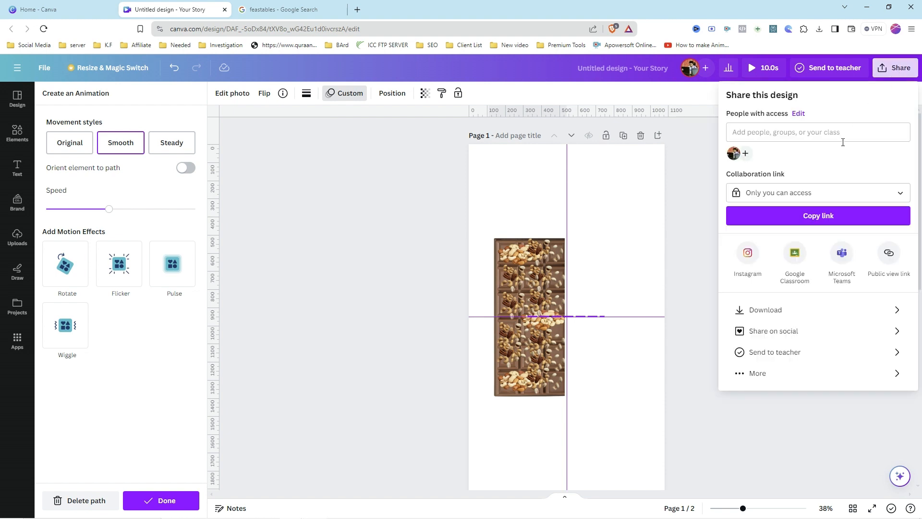
left_click(791, 310)
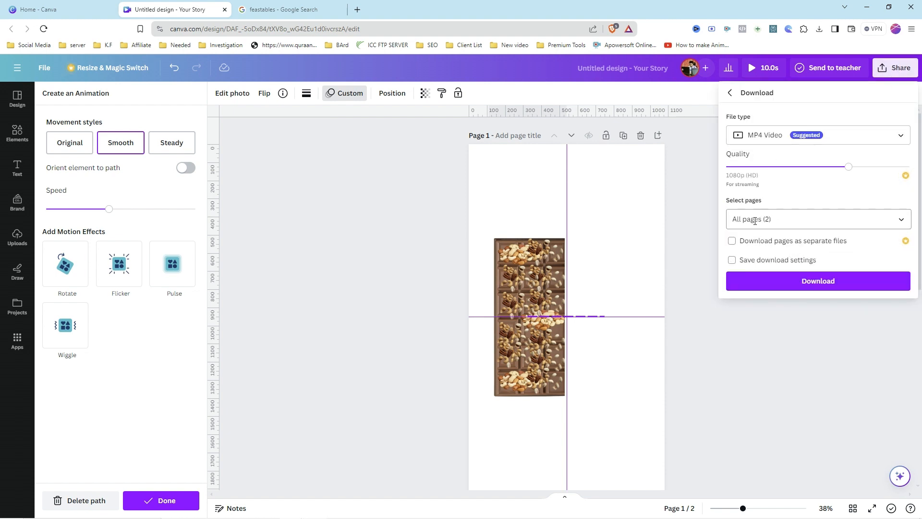
left_click(901, 221)
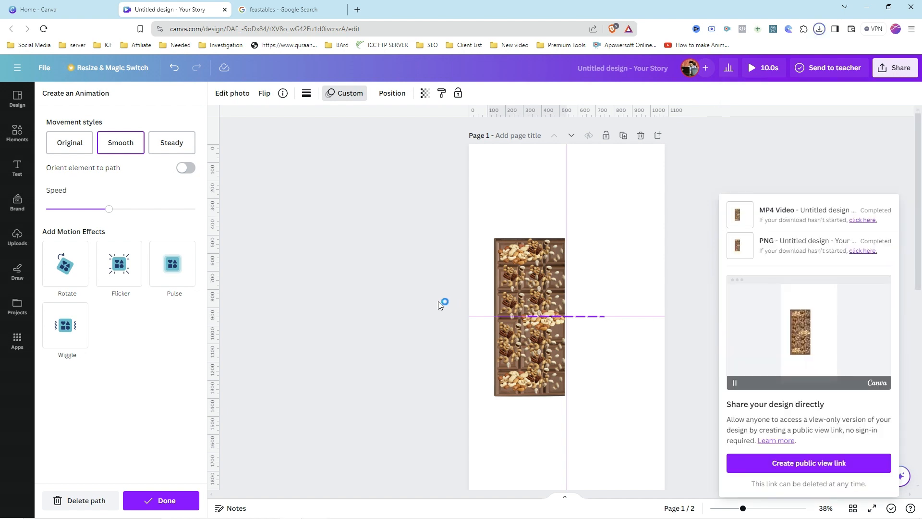
left_click(437, 301)
scroll(559, 327, "down", 3)
scroll(560, 327, "down", 3)
scroll(660, 339, "up", 4)
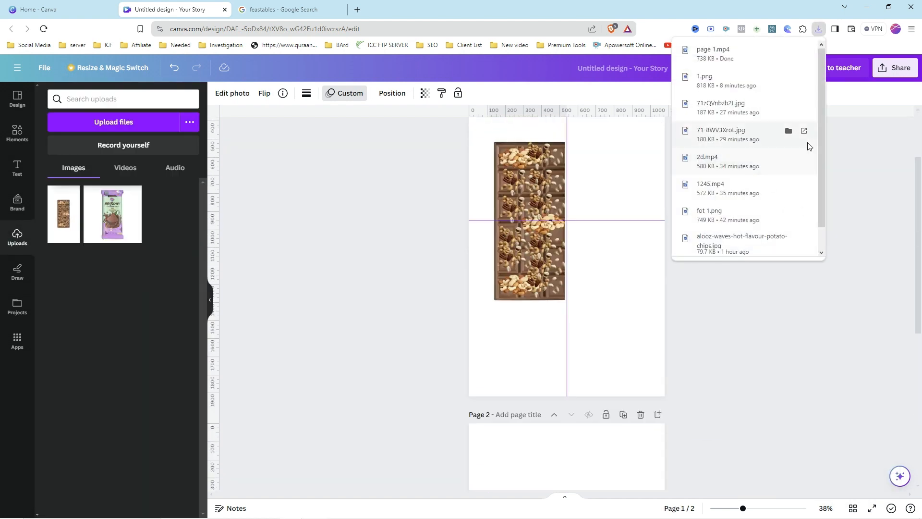
left_click(869, 168)
Step: Download page 2 of the design as an MP4 video
left_click(894, 68)
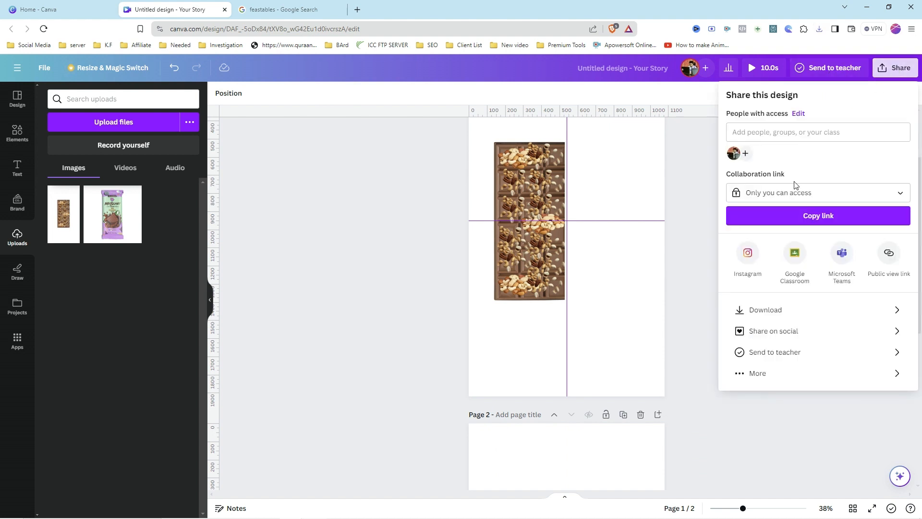
left_click(768, 310)
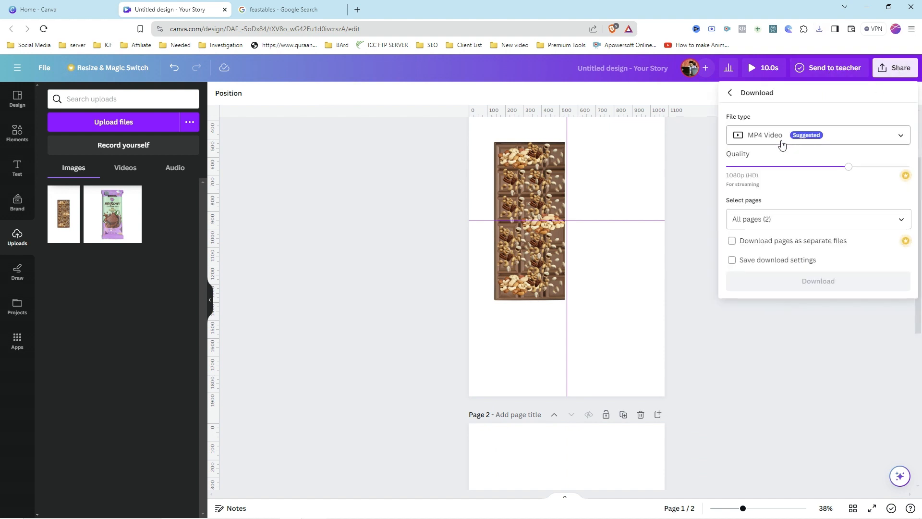
left_click(900, 220)
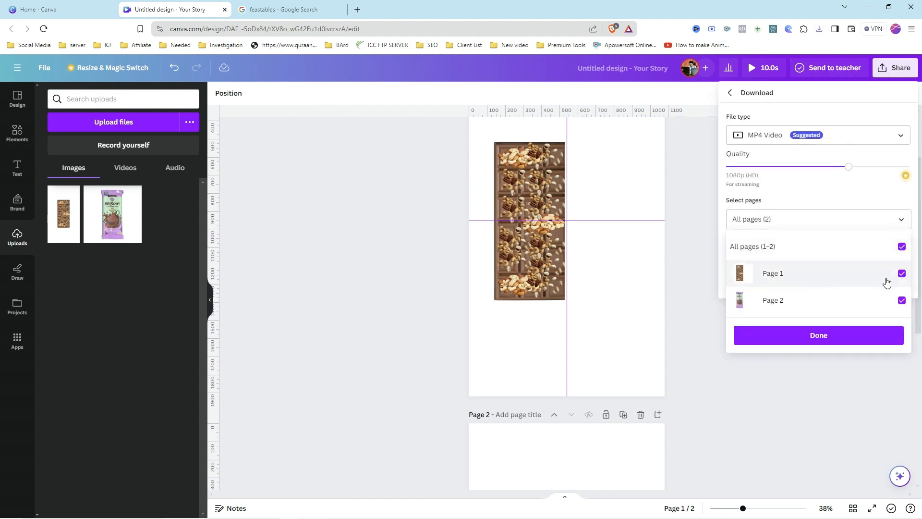
left_click(814, 335)
Step: Delete page 2 from the design
scroll(745, 307, "down", 1)
scroll(725, 357, "down", 4)
scroll(725, 356, "up", 7)
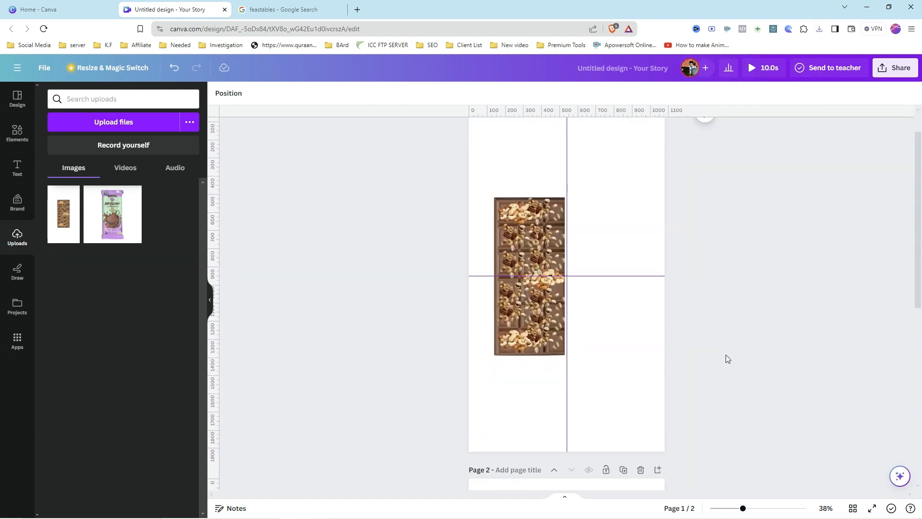
scroll(659, 349, "down", 3)
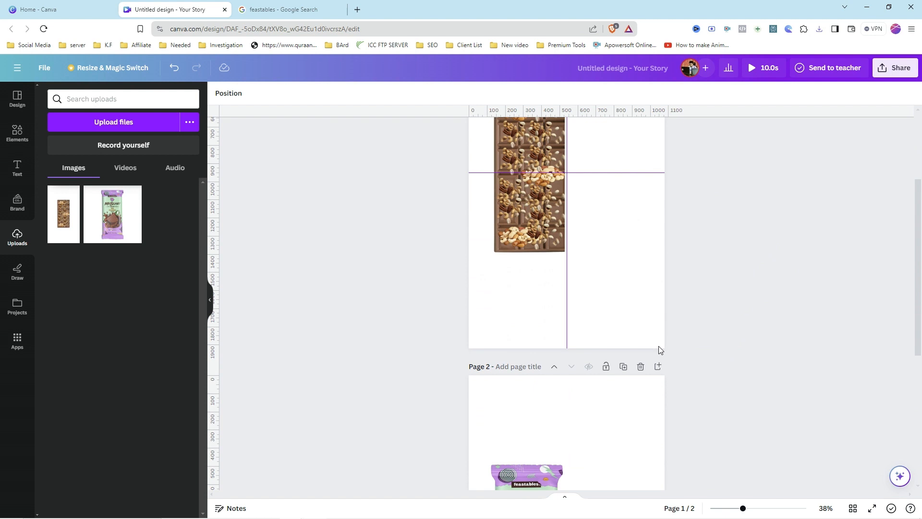
left_click(640, 368)
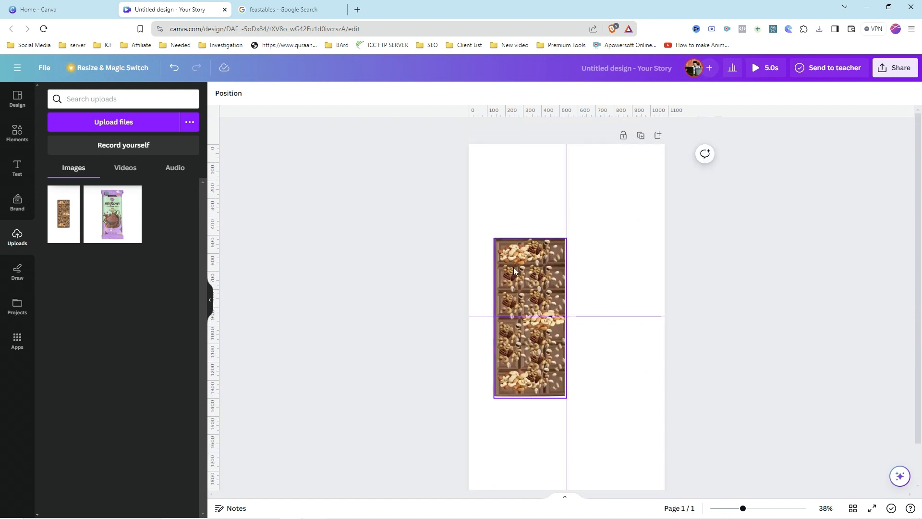
Step: Upload the two downloaded MP4 videos into the design's uploads
left_click(121, 126)
left_click(276, 77, "ctrl")
left_click(295, 335)
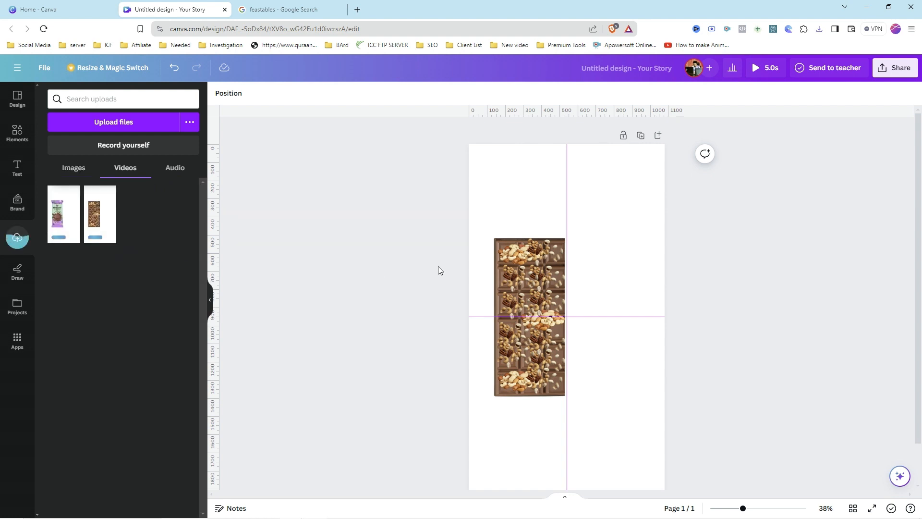
Step: Delete the chocolate bar image from the remaining page
left_click(520, 265)
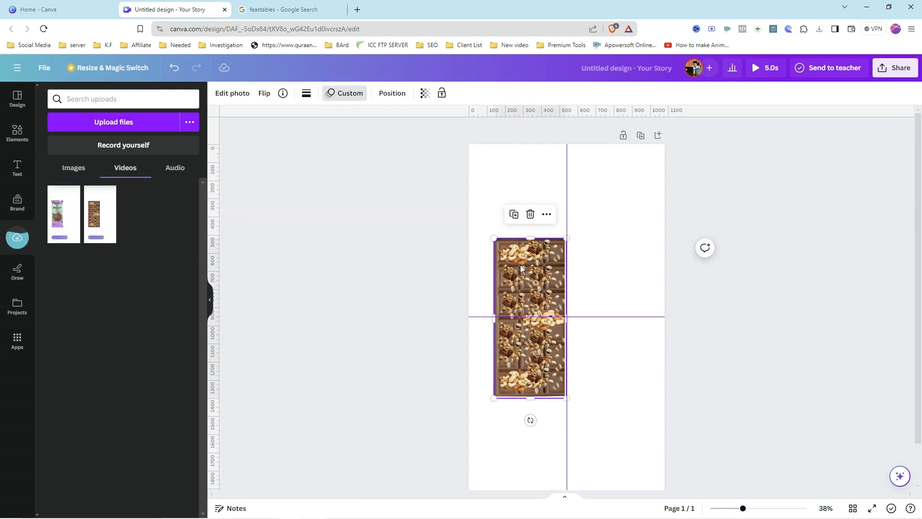
key("Delete")
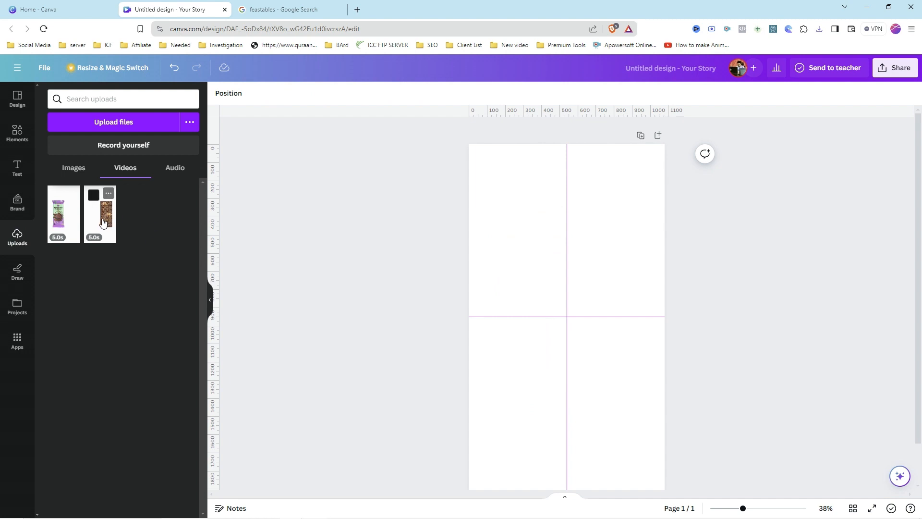
Step: Add the chocolate bar video to the page and resize it to fill the whole page
left_click(103, 222)
left_click_drag(488, 180, 468, 144)
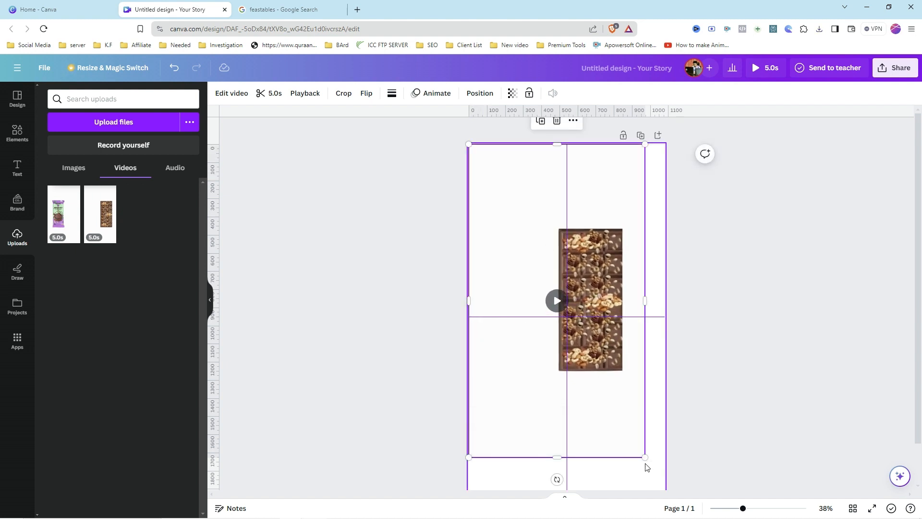
left_click_drag(645, 457, 666, 490)
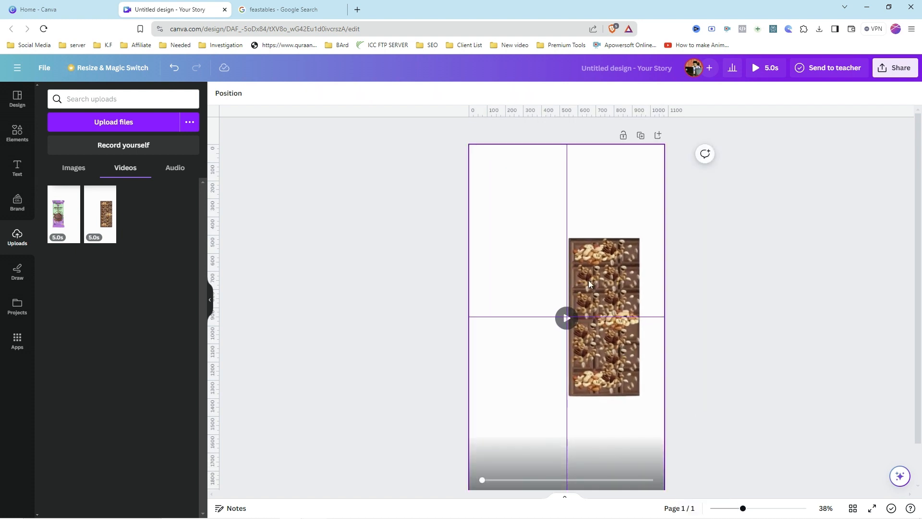
Step: Pull the chocolate bar video's right edge in to the centre guide so it covers only the left half
left_click(662, 312)
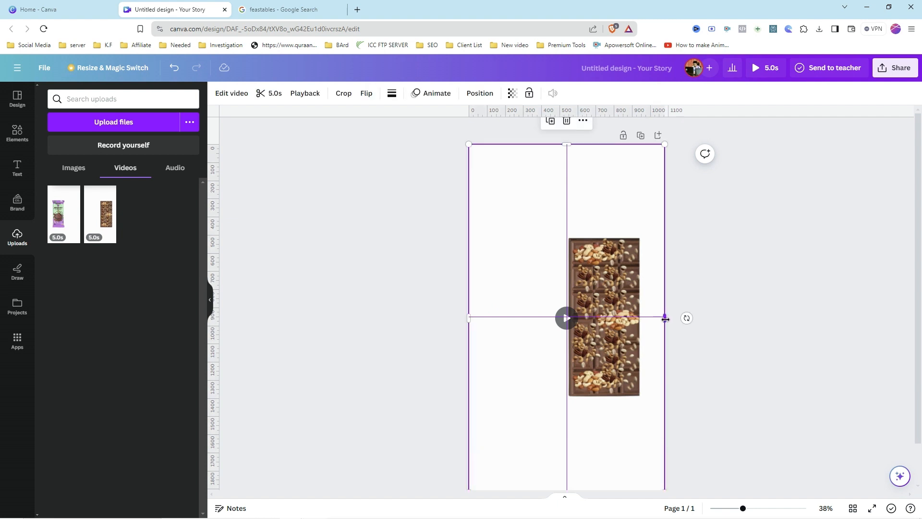
left_click_drag(665, 318, 567, 324)
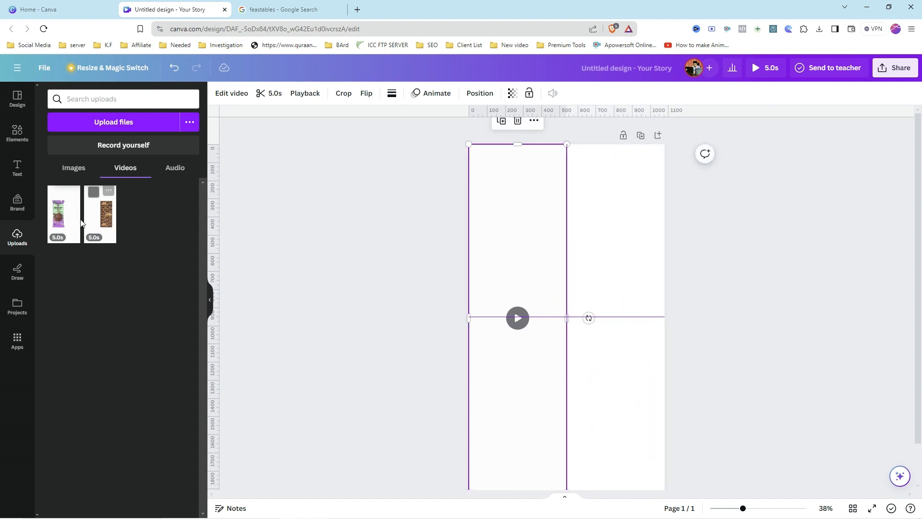
Step: Add the wrapper video to the page and resize it to fill the whole page
left_click(66, 215)
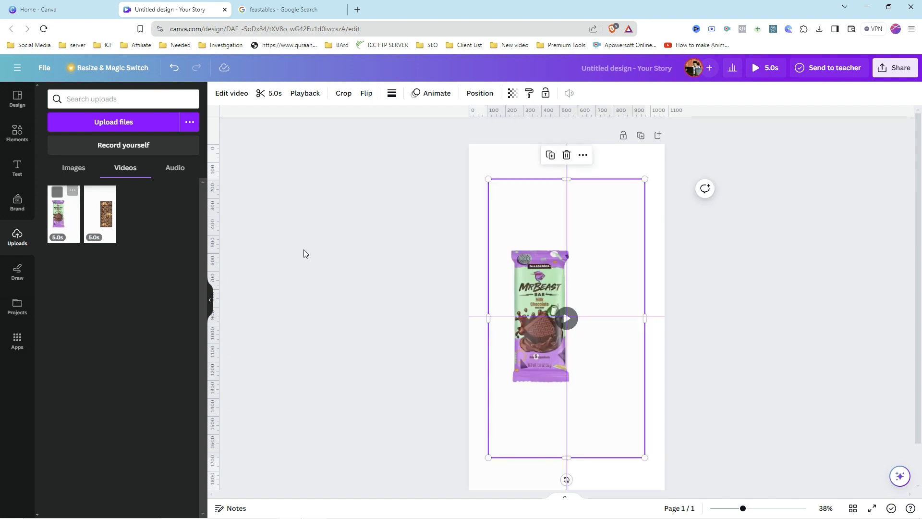
left_click_drag(645, 179, 664, 143)
left_click_drag(488, 458, 469, 488)
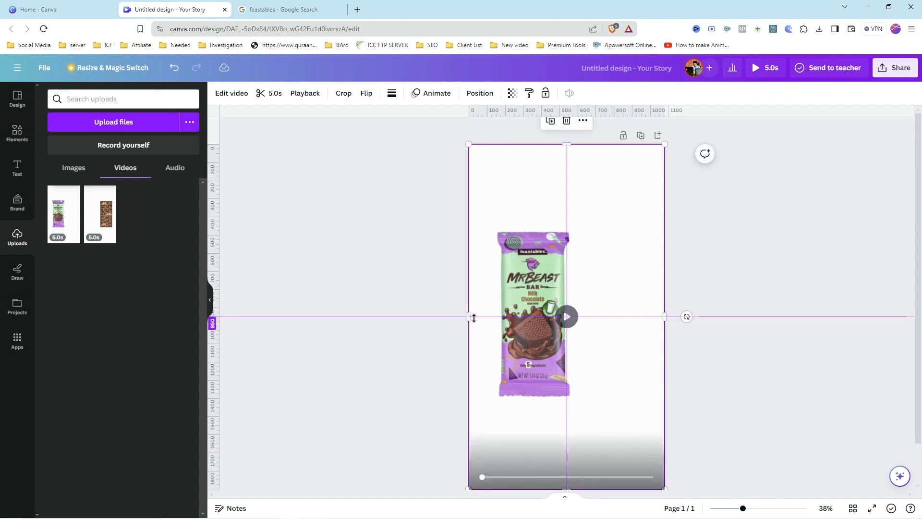
Step: Pull the wrapper video's left edge in to the centre guide so it covers the right half, width 540
left_click_drag(468, 316, 567, 305)
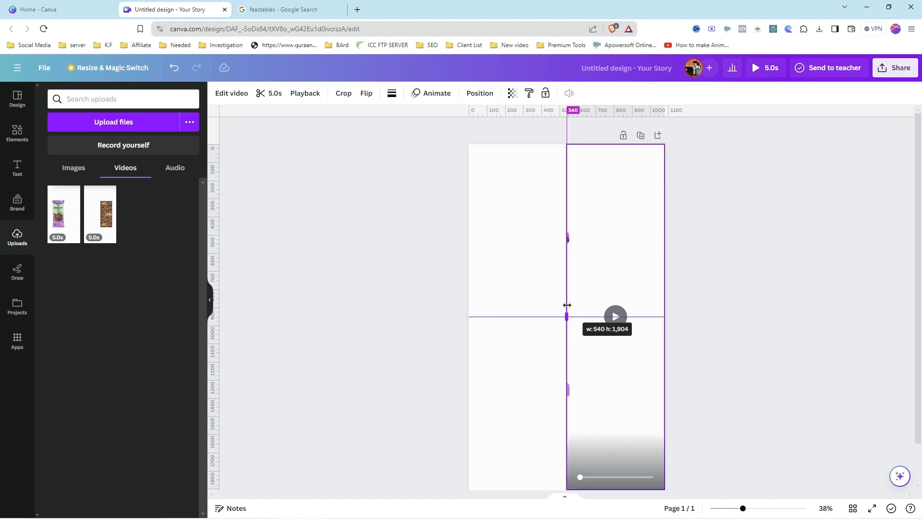
left_click(715, 259)
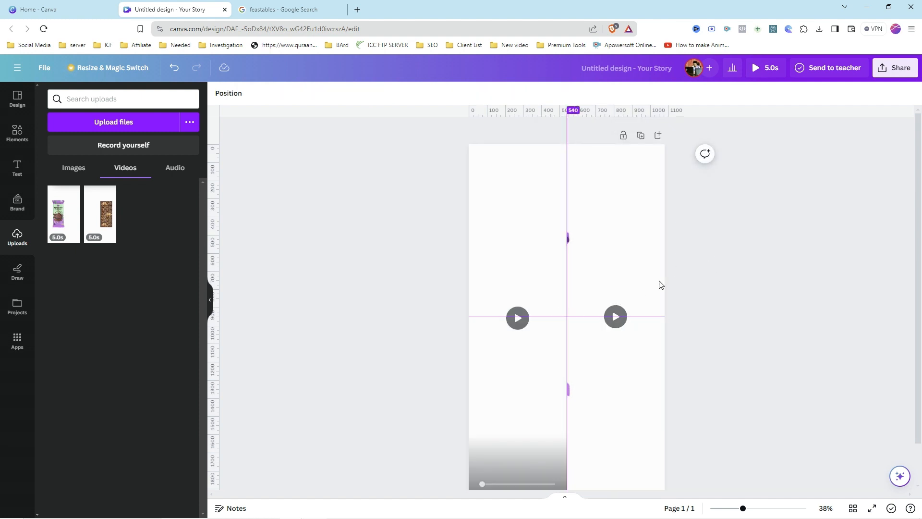
Step: Play the story preview, including full screen, to check the chocolate bar and wrapper animations side by side
left_click(760, 66)
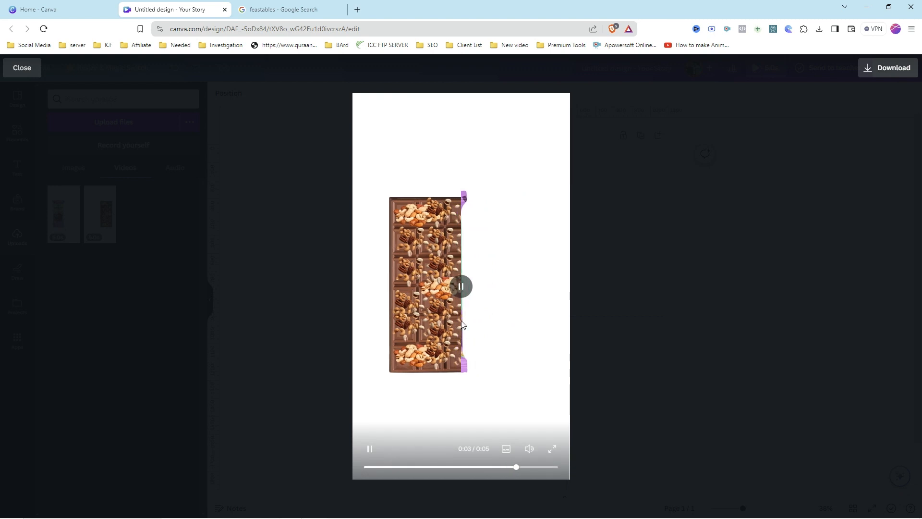
left_click(462, 292)
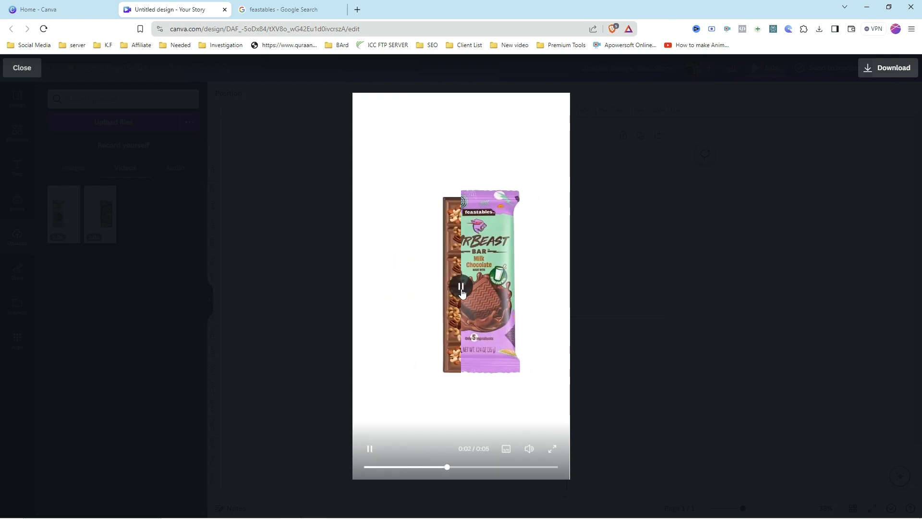
left_click(462, 292)
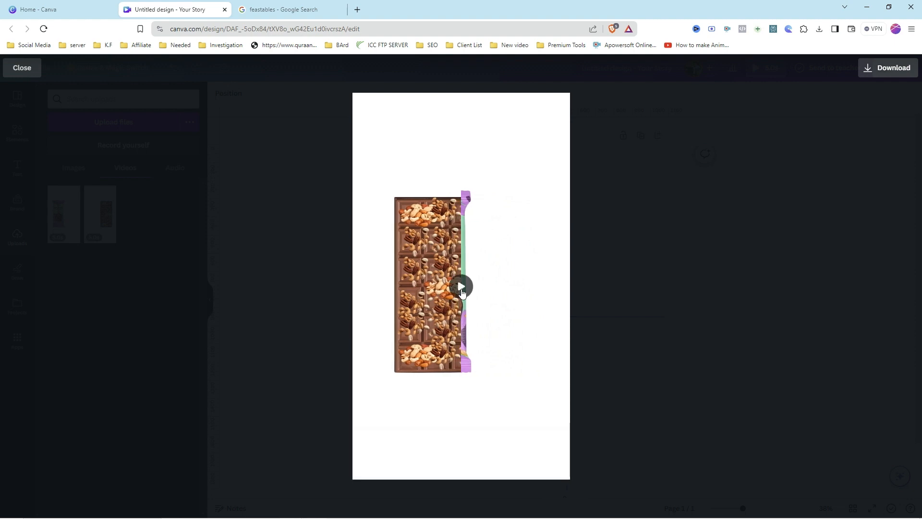
left_click(460, 291)
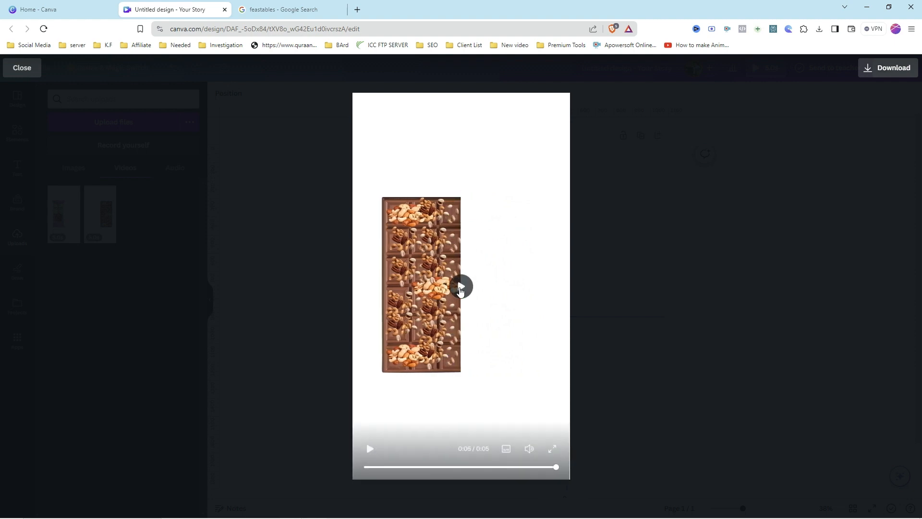
left_click(460, 288)
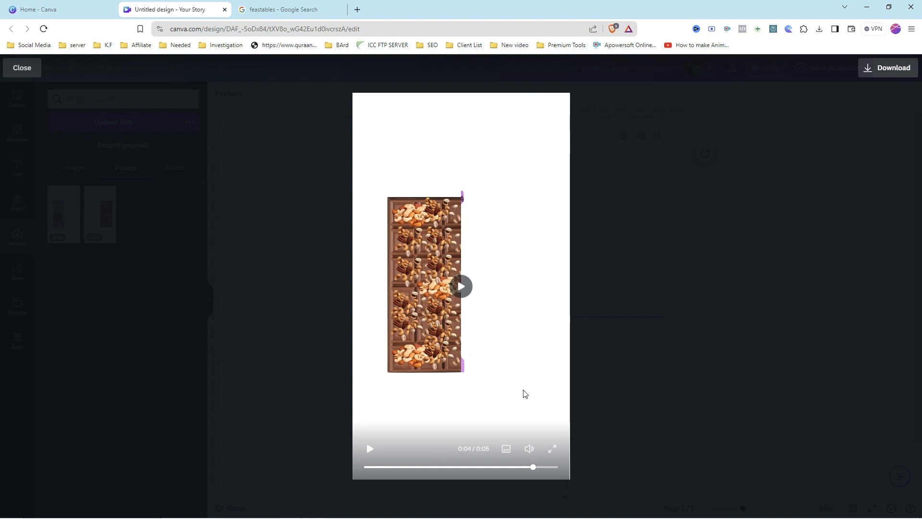
left_click(553, 450)
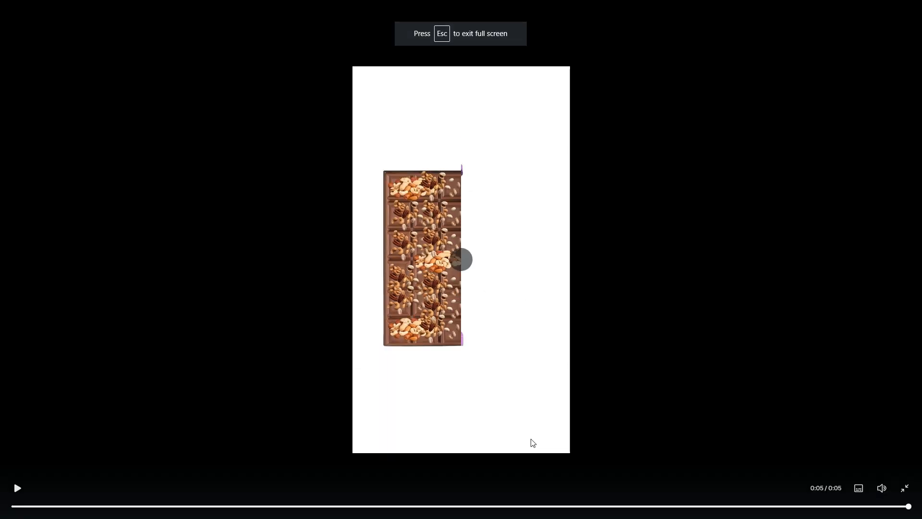
left_click(458, 260)
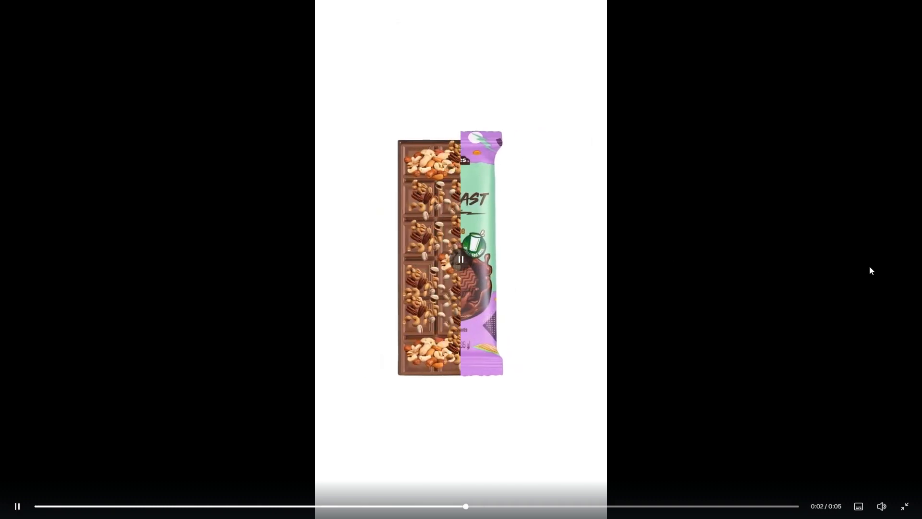
left_click(465, 266)
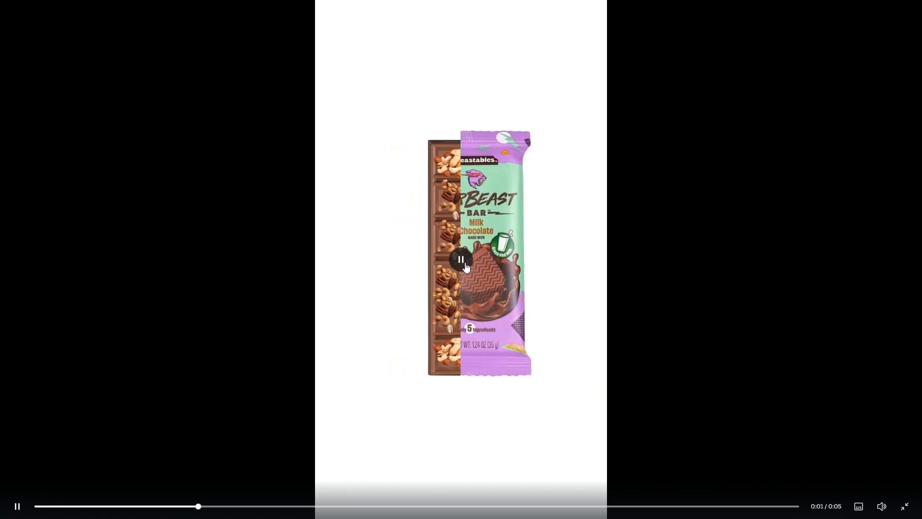
left_click(465, 262)
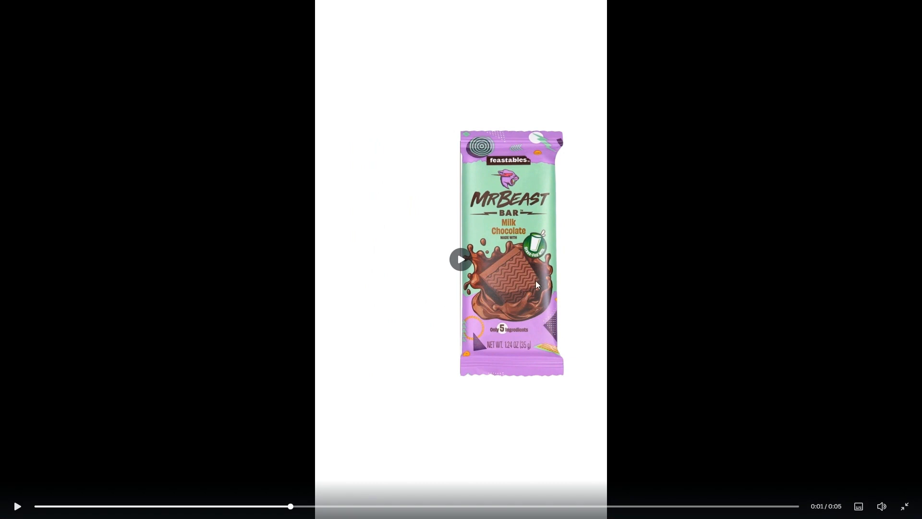
left_click(473, 263)
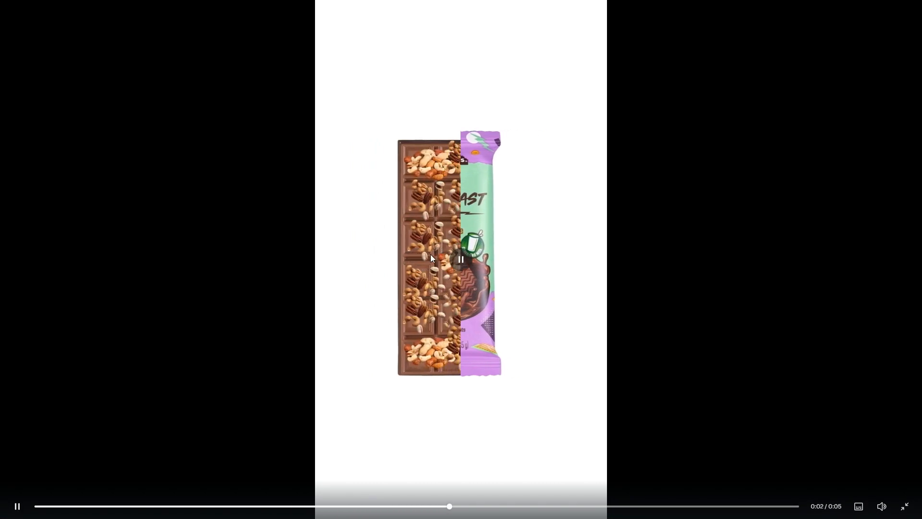
left_click(464, 264)
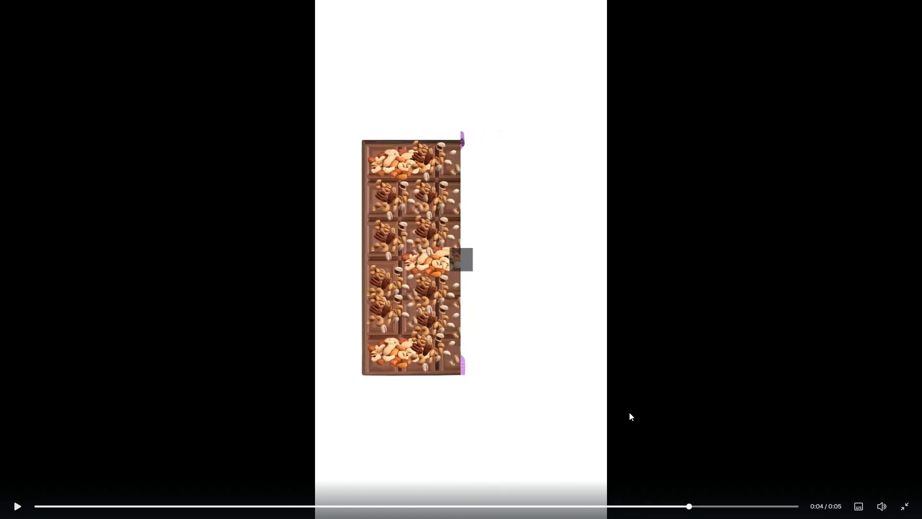
left_click(904, 505)
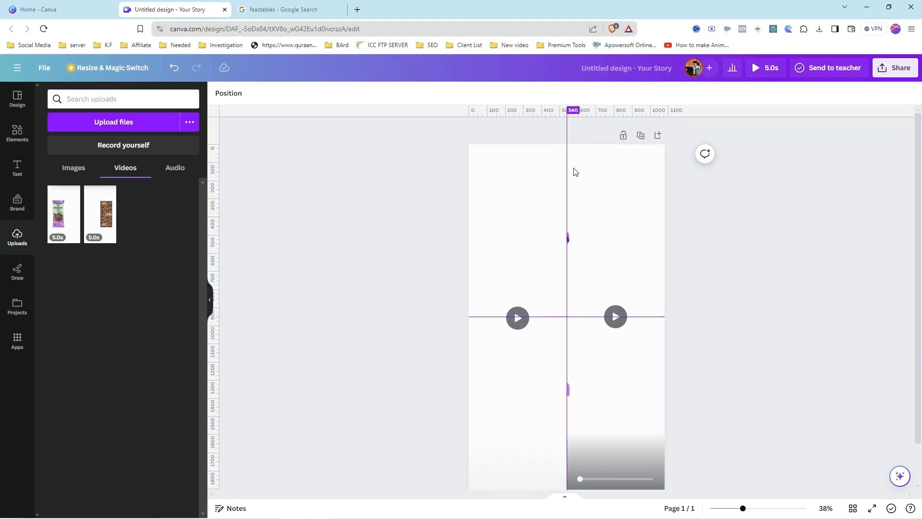
Step: Add a golden "FESTABLES" heading text across the top of the page
left_click(18, 177)
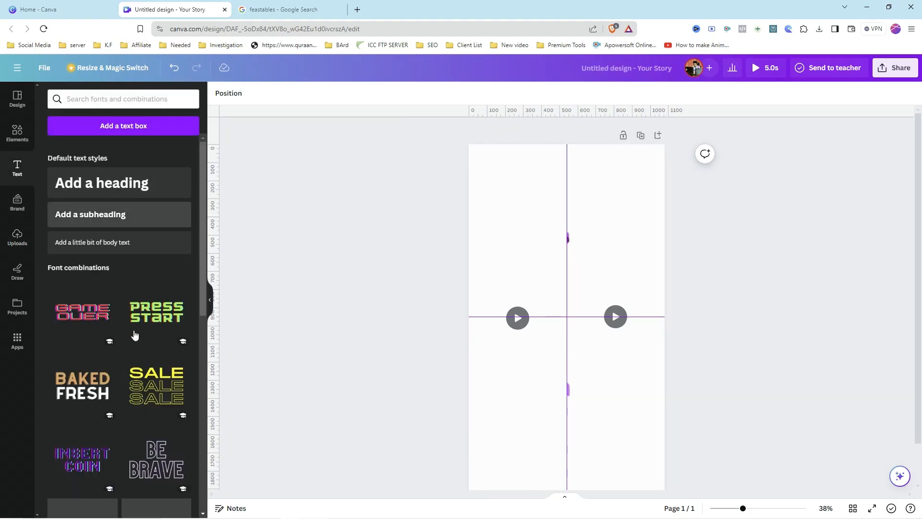
scroll(154, 315, "down", 7)
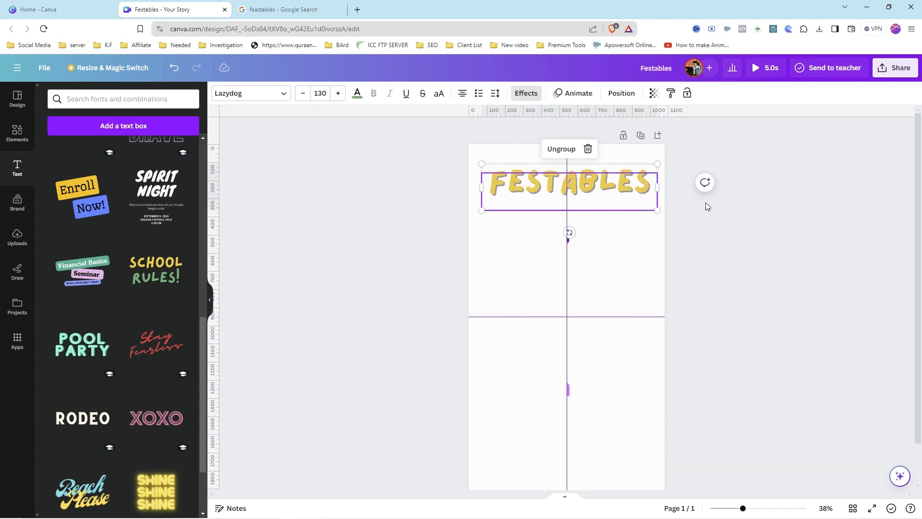
left_click(705, 202)
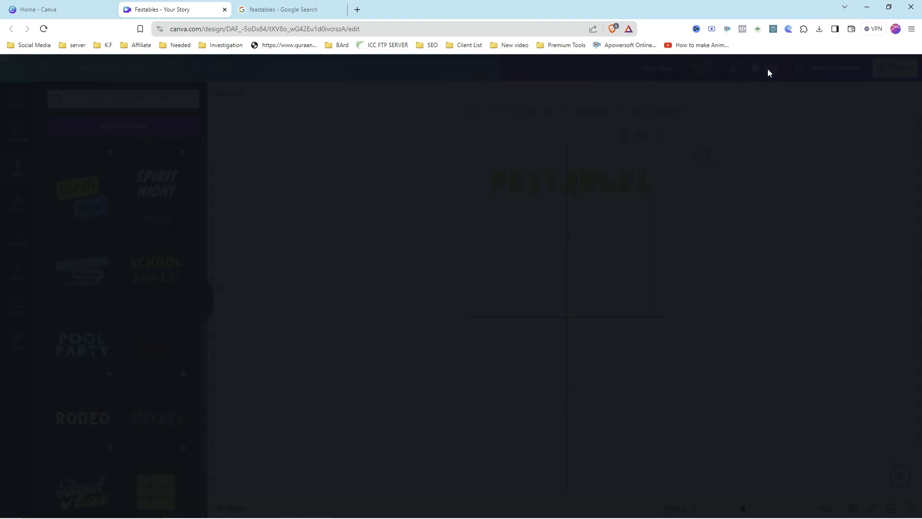
Step: Preview the story with the new heading, then return to the editor
left_click(767, 68)
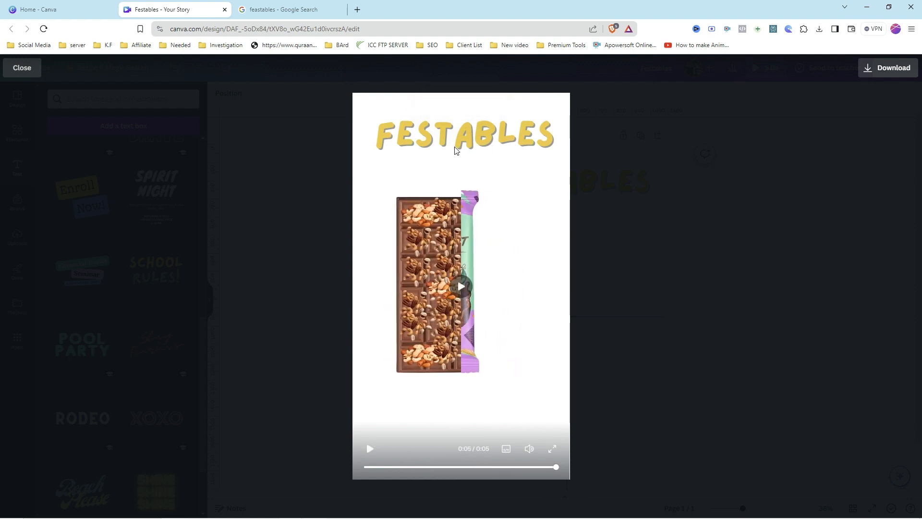
left_click(464, 301)
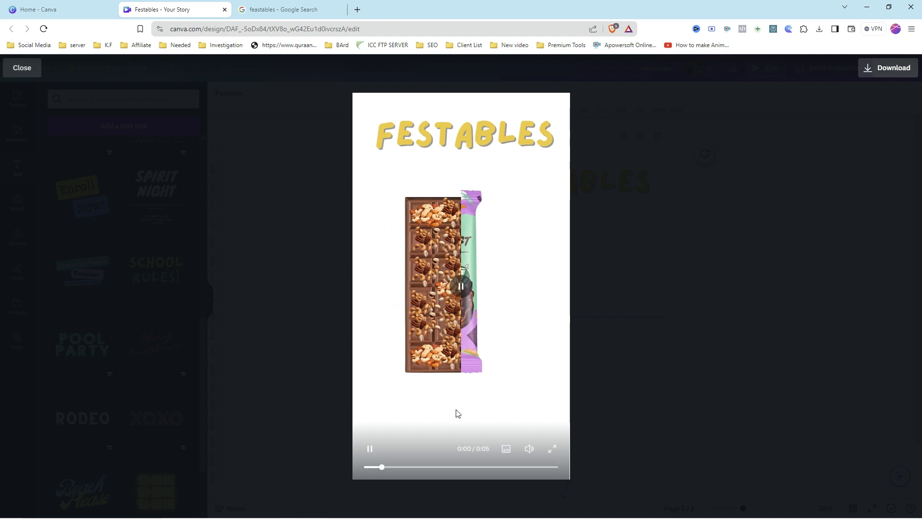
left_click(741, 220)
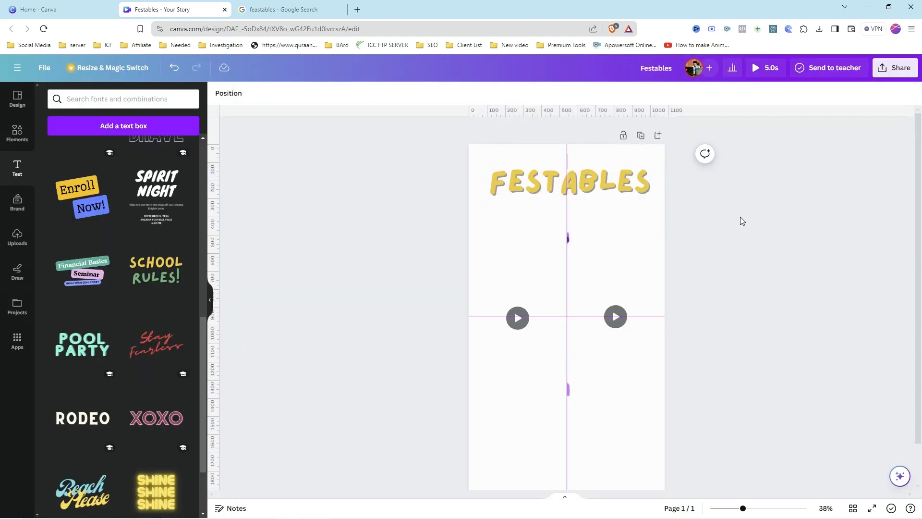
Step: Apply the Wipe text animation to the FESTABLES heading
left_click(608, 186)
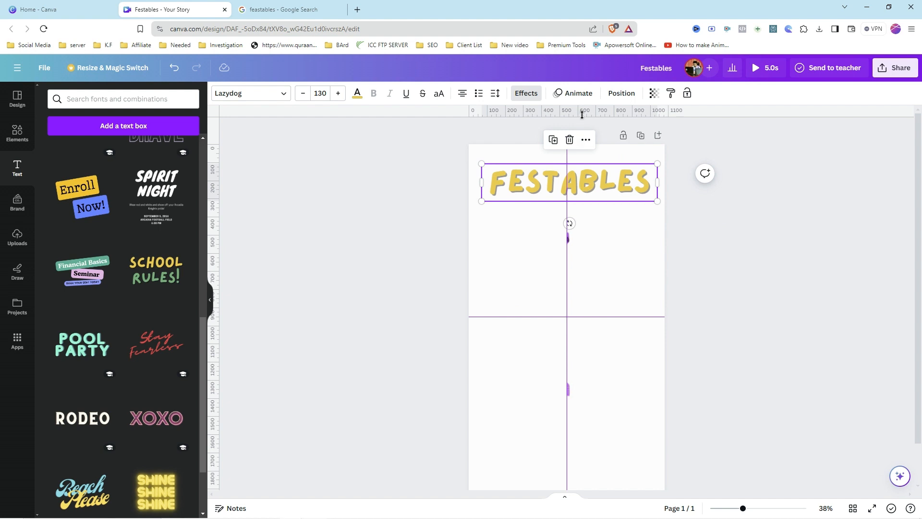
left_click(574, 94)
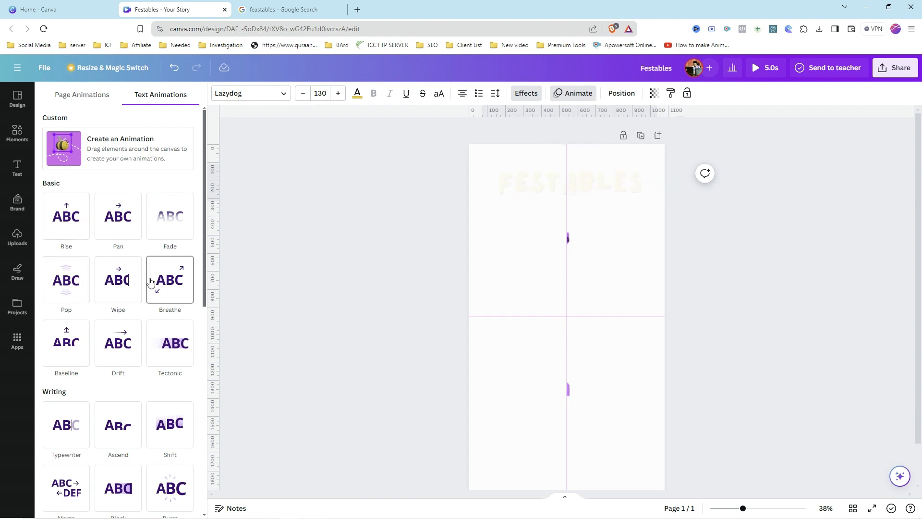
left_click(124, 285)
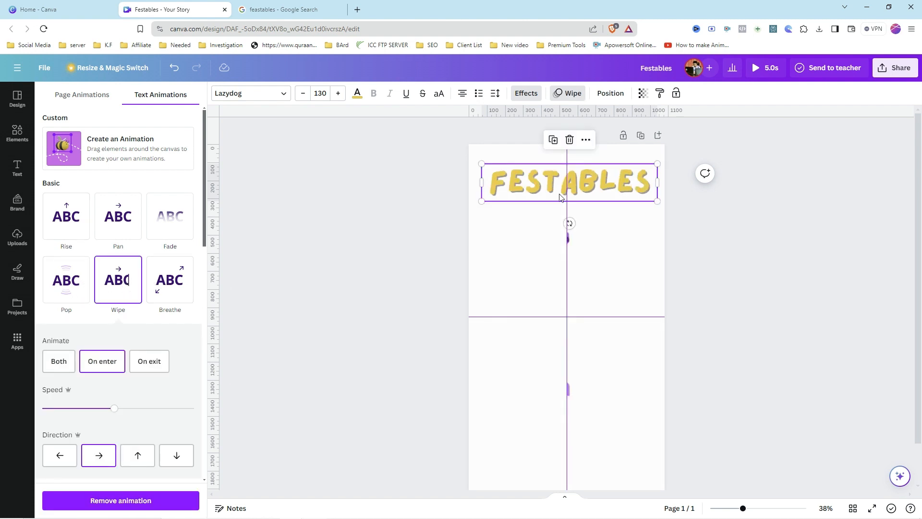
Step: Preview the story with the animated heading and open the download options for an MP4 video
left_click(755, 68)
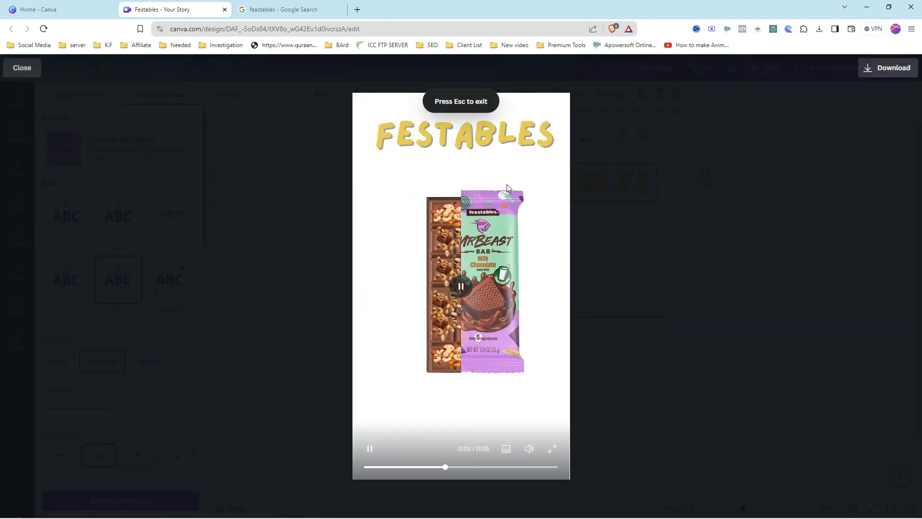
left_click(462, 288)
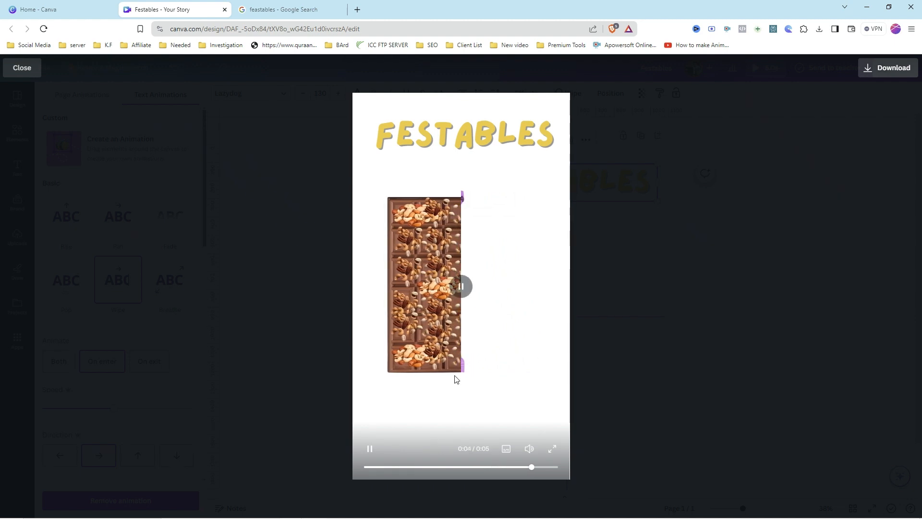
left_click(373, 453)
left_click(374, 455)
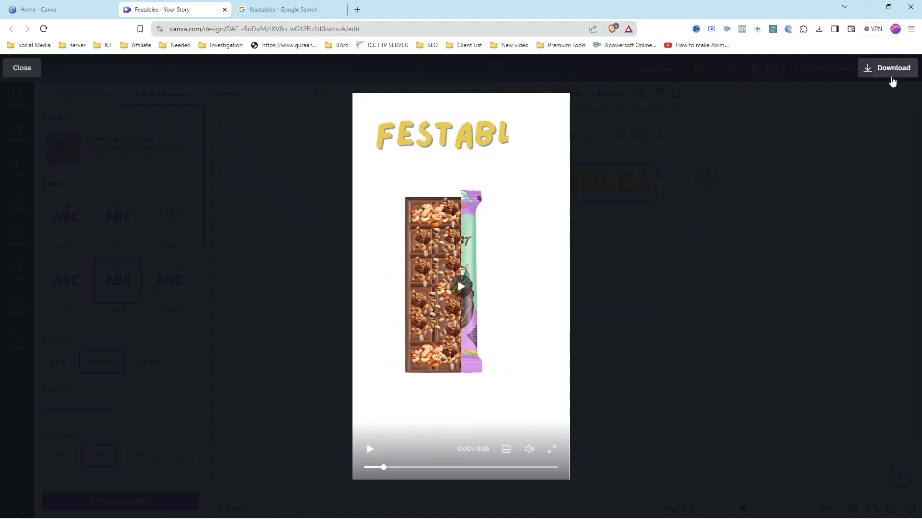
left_click(891, 70)
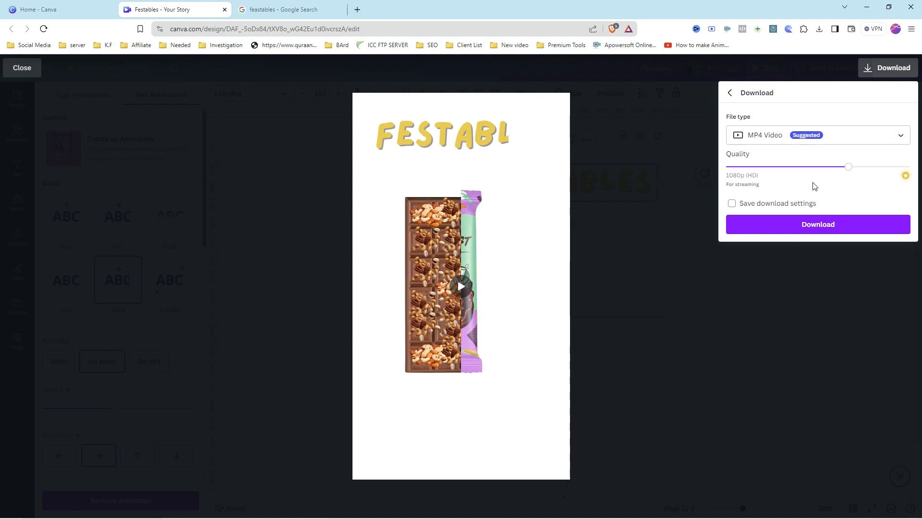